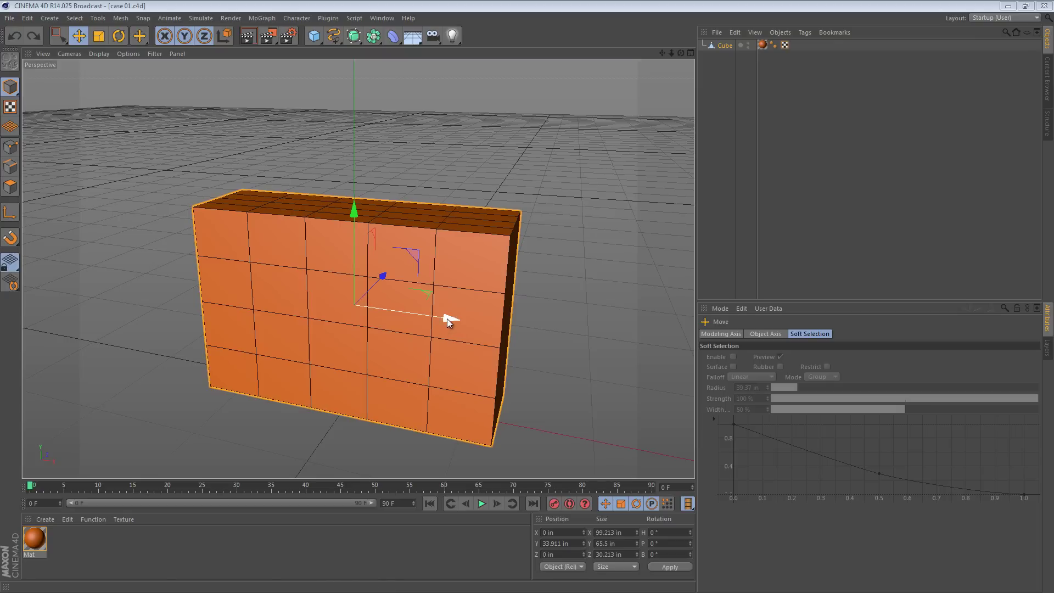
Extrude the selected polygon pairs at both ends of the block's top upward into two posts, ending with a section about 13.4 in tall
{"action": "left_click_drag", "start_coordinate": [415, 270], "coordinate": [400, 253], "text": "alt"}
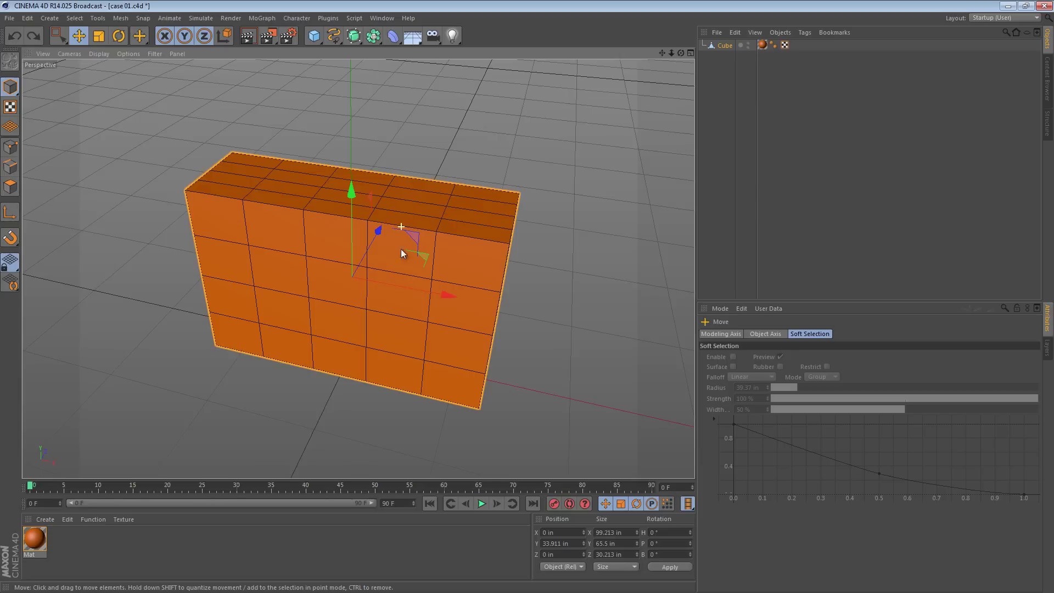
{"action": "right_click_drag", "start_coordinate": [401, 252], "coordinate": [484, 207], "text": "alt"}
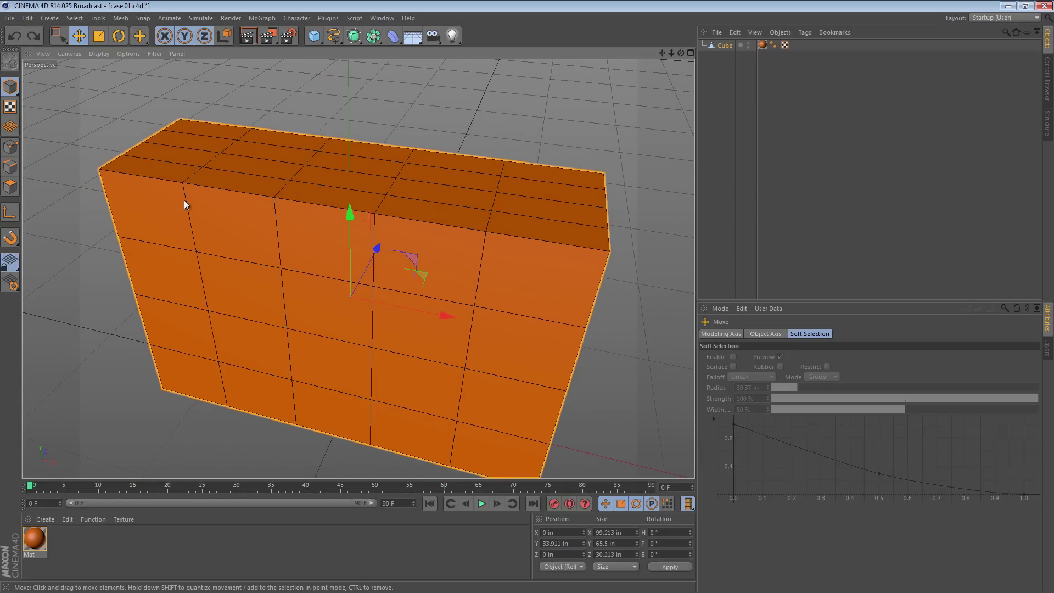
{"action": "left_click", "coordinate": [725, 46]}
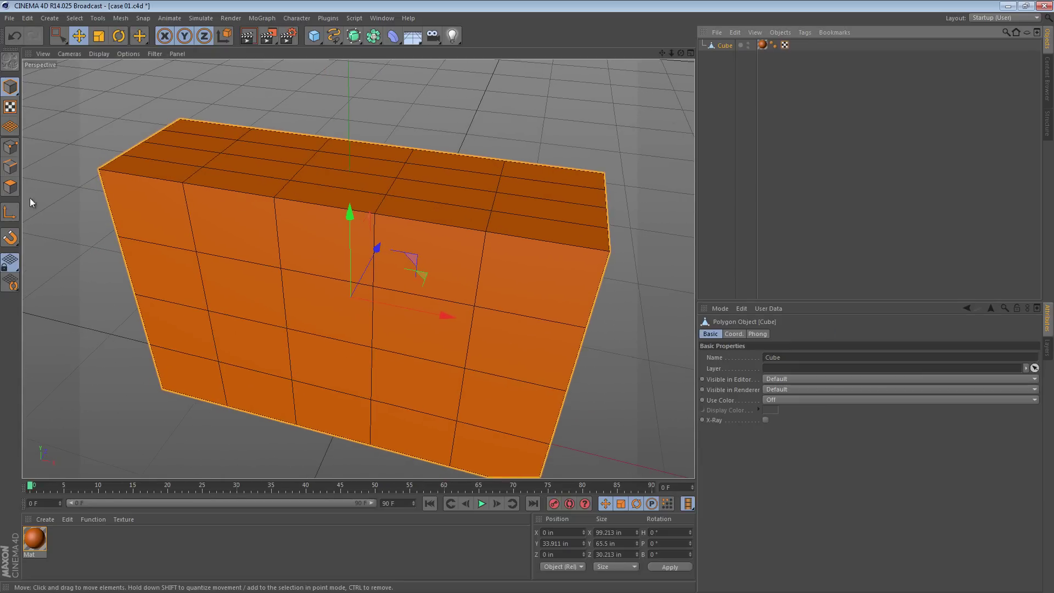
{"action": "left_click", "coordinate": [10, 186]}
{"action": "scroll", "coordinate": [460, 247], "scroll_direction": "down", "scroll_amount": 3}
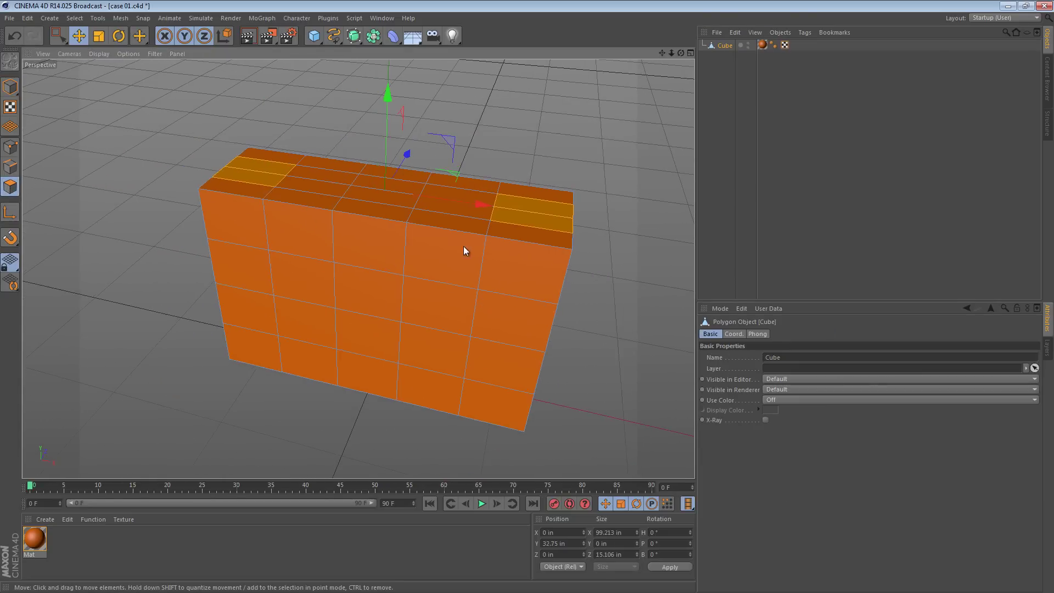
{"action": "left_click_drag", "start_coordinate": [463, 246], "coordinate": [361, 245], "text": "alt"}
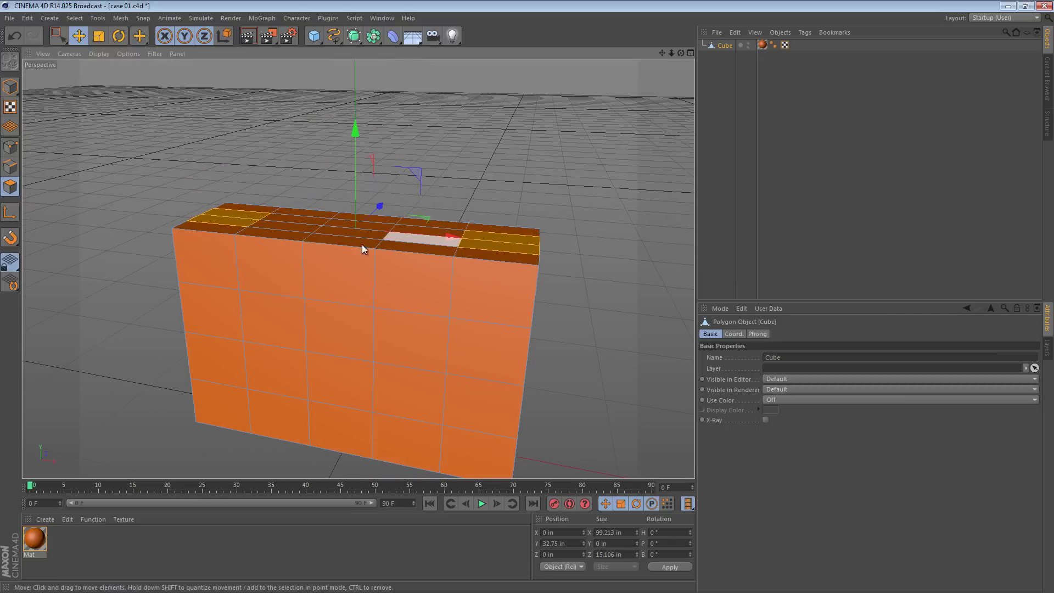
{"action": "left_click_drag", "start_coordinate": [518, 277], "coordinate": [446, 275], "text": "alt"}
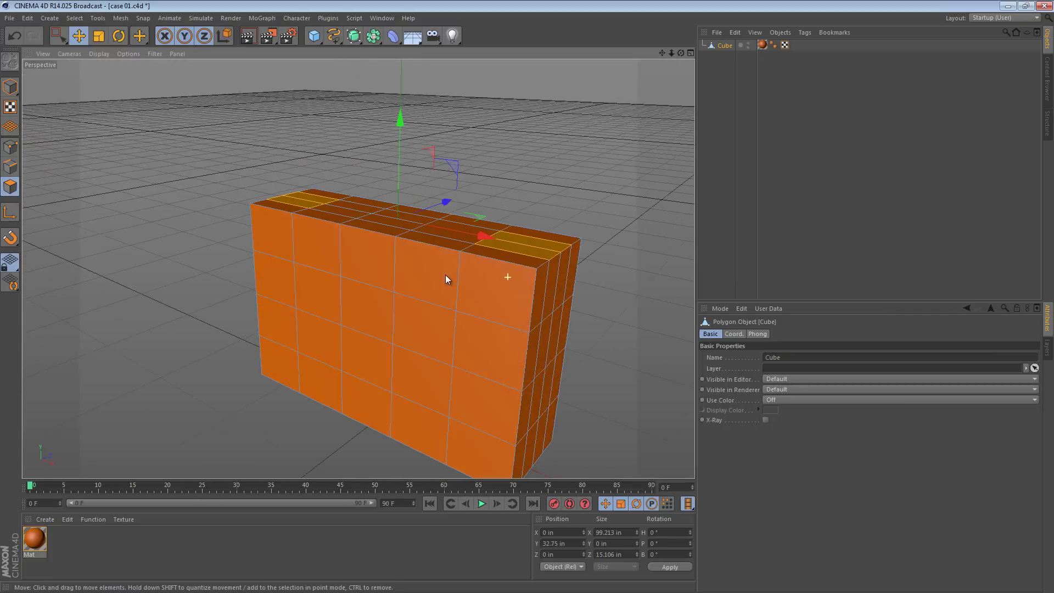
{"action": "middle_click_drag", "start_coordinate": [473, 267], "coordinate": [435, 293], "text": "alt"}
{"action": "mouse_move", "coordinate": [437, 292]}
{"action": "left_mouse_down", "text": "alt"}
{"action": "mouse_move", "coordinate": [459, 274]}
{"action": "mouse_move", "coordinate": [431, 273]}
{"action": "left_mouse_up", "text": "alt"}
{"action": "left_click_drag", "start_coordinate": [346, 164], "coordinate": [349, 57]}
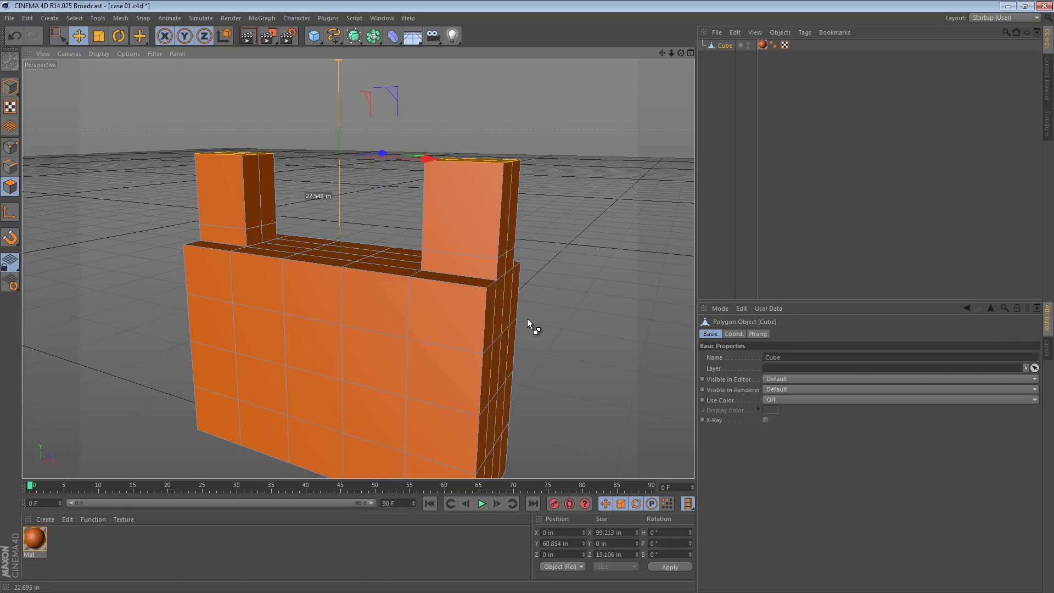
{"action": "left_click_drag", "start_coordinate": [338, 103], "coordinate": [342, 51]}
In the Front view, select the upper sections of both posts and scale them inward along X to about 67 in overall
{"action": "left_click_drag", "start_coordinate": [375, 159], "coordinate": [454, 167], "text": "alt"}
{"action": "left_click_drag", "start_coordinate": [58, 35], "coordinate": [377, 187]}
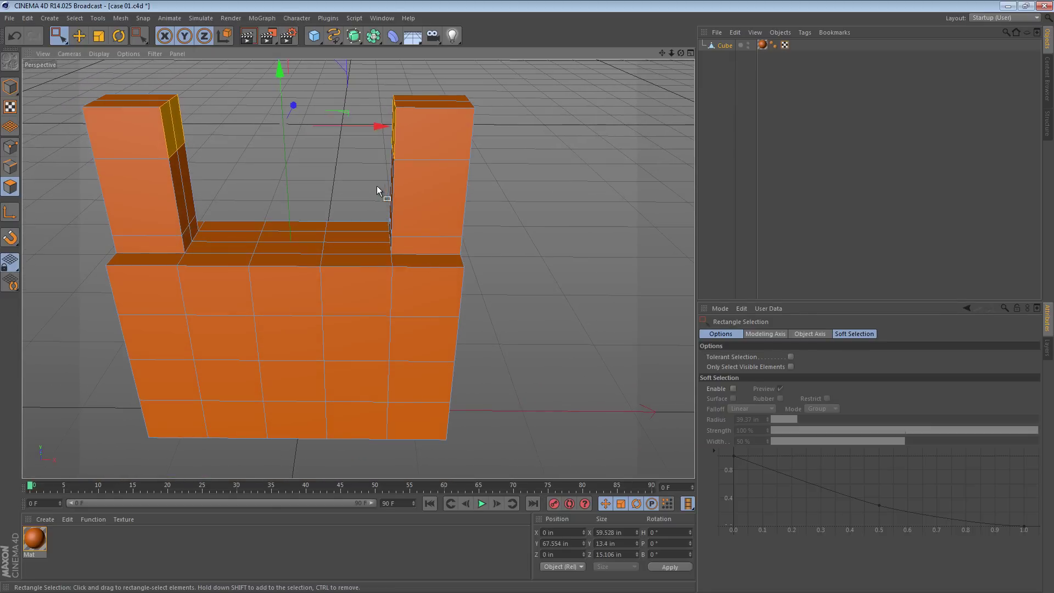
{"action": "middle_click", "coordinate": [244, 283]}
{"action": "middle_click", "coordinate": [239, 377]}
{"action": "middle_click", "coordinate": [247, 374]}
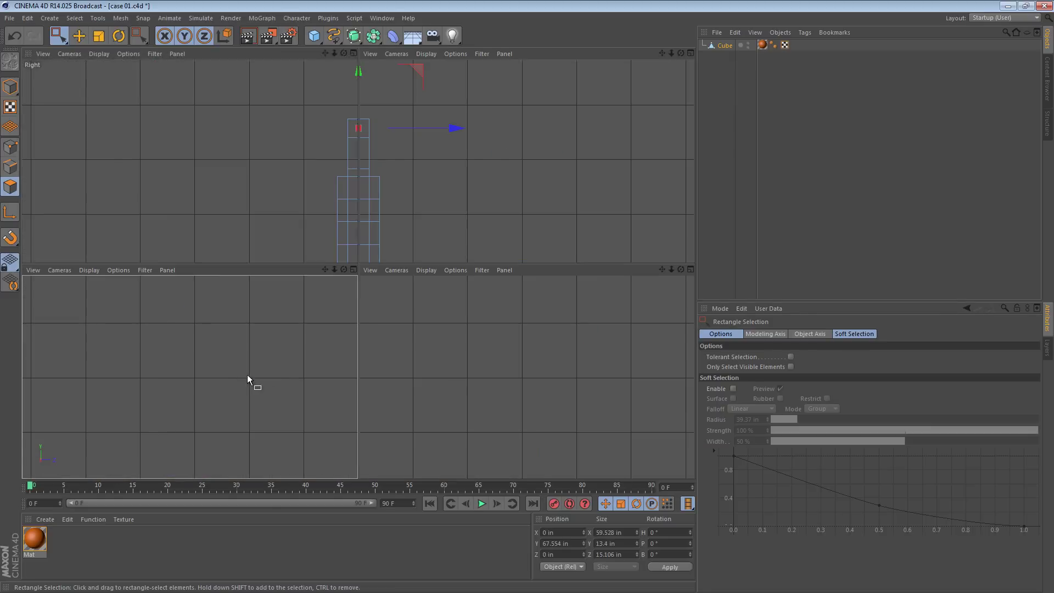
{"action": "middle_click", "coordinate": [543, 368]}
{"action": "left_click_drag", "start_coordinate": [110, 109], "coordinate": [623, 236]}
{"action": "key", "text": "t"}
{"action": "left_click_drag", "start_coordinate": [474, 189], "coordinate": [441, 188]}
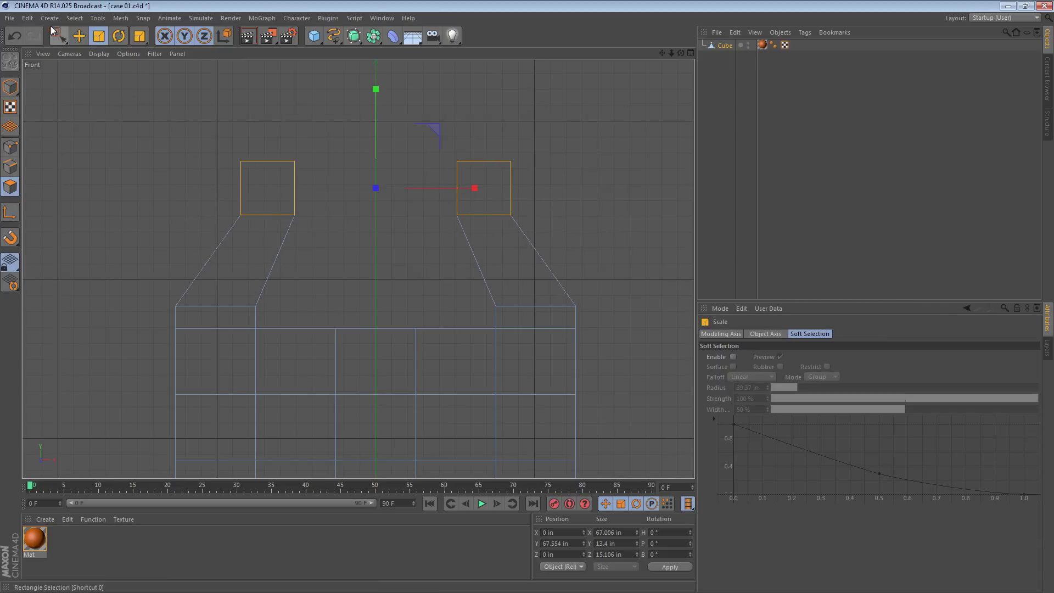
Select the topmost points of both posts and scale them inward along X to about 42.3 in overall
{"action": "left_click", "coordinate": [10, 148]}
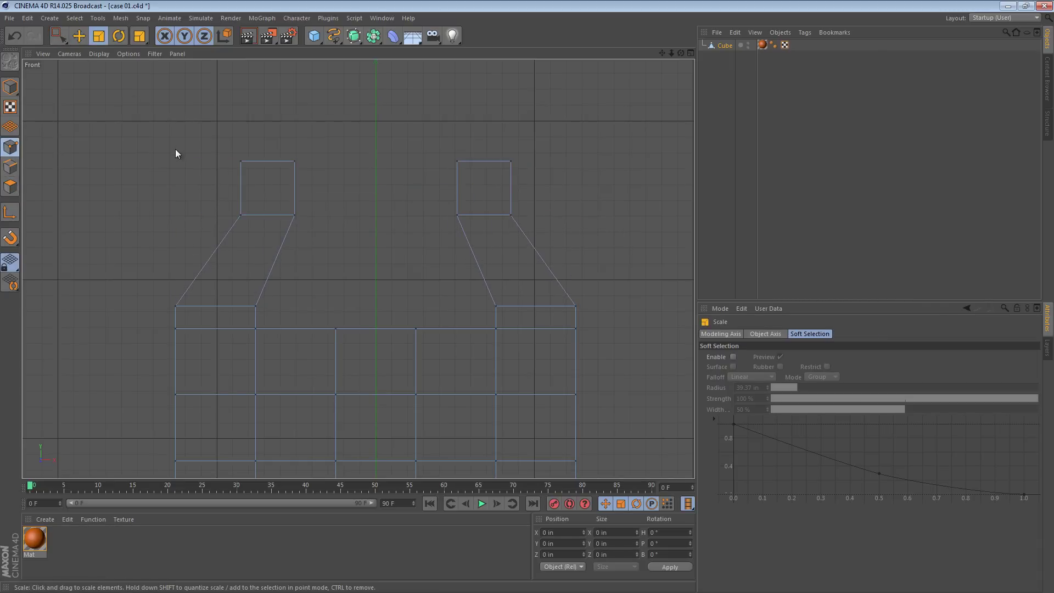
{"action": "left_click", "coordinate": [58, 36]}
{"action": "left_click_drag", "start_coordinate": [179, 116], "coordinate": [433, 177]}
{"action": "key", "text": "t"}
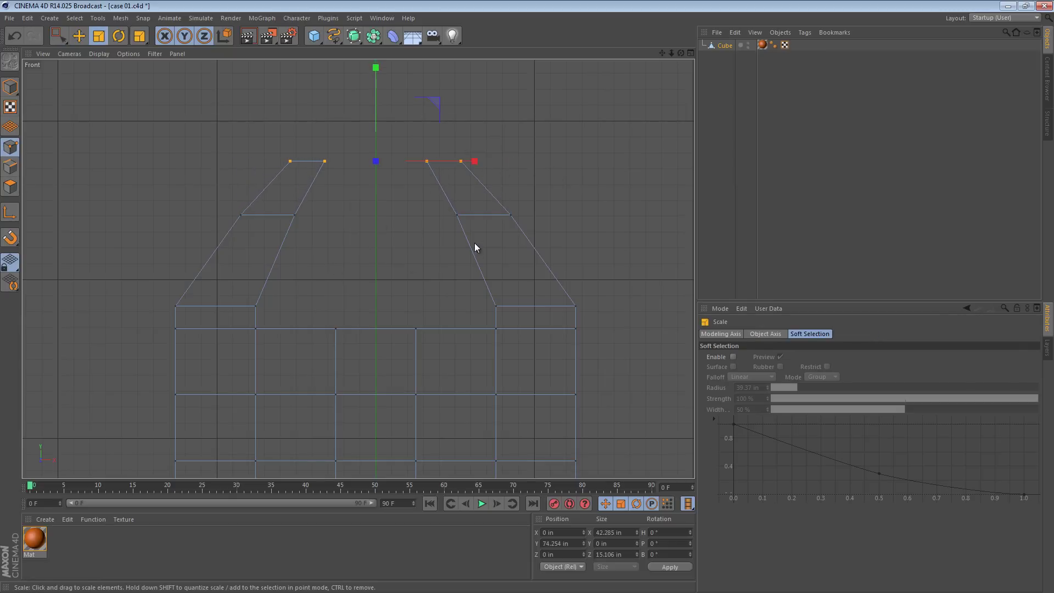
Raise the inner points below the arm tips to about Y 66.4 in and scale them inward to about 26 in apart
{"action": "left_click", "coordinate": [58, 36]}
{"action": "left_click_drag", "start_coordinate": [466, 227], "coordinate": [488, 245]}
{"action": "left_click_drag", "start_coordinate": [374, 146], "coordinate": [379, 126]}
{"action": "key", "text": "t"}
{"action": "left_click_drag", "start_coordinate": [473, 193], "coordinate": [441, 199]}
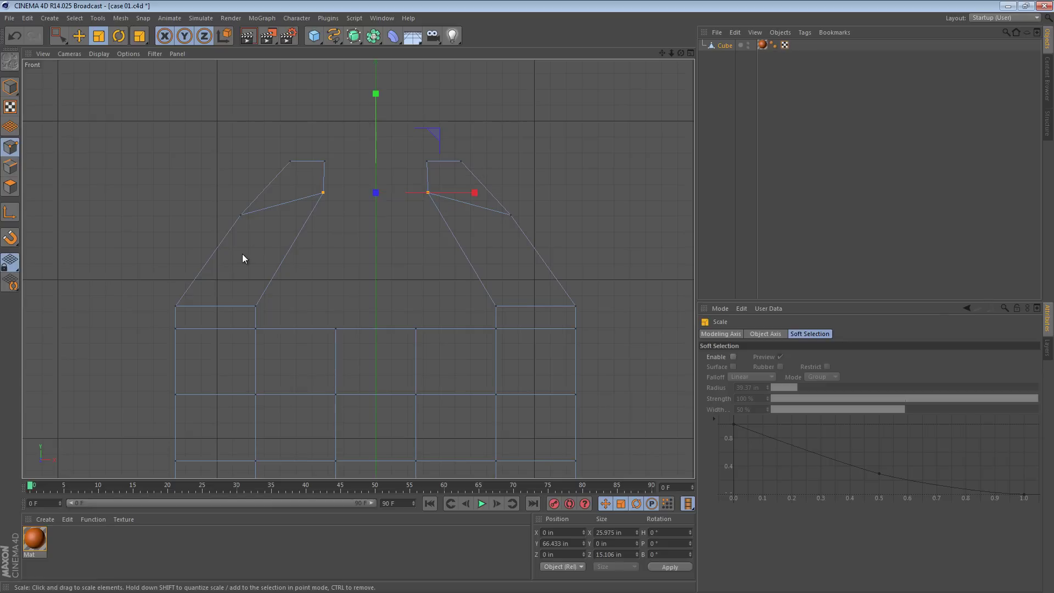
Raise the outer points below the arm tips to about Y 66 in and scale them inward to about 63.4 in apart
{"action": "left_click_drag", "start_coordinate": [59, 36], "coordinate": [120, 68]}
{"action": "left_click_drag", "start_coordinate": [215, 185], "coordinate": [270, 226]}
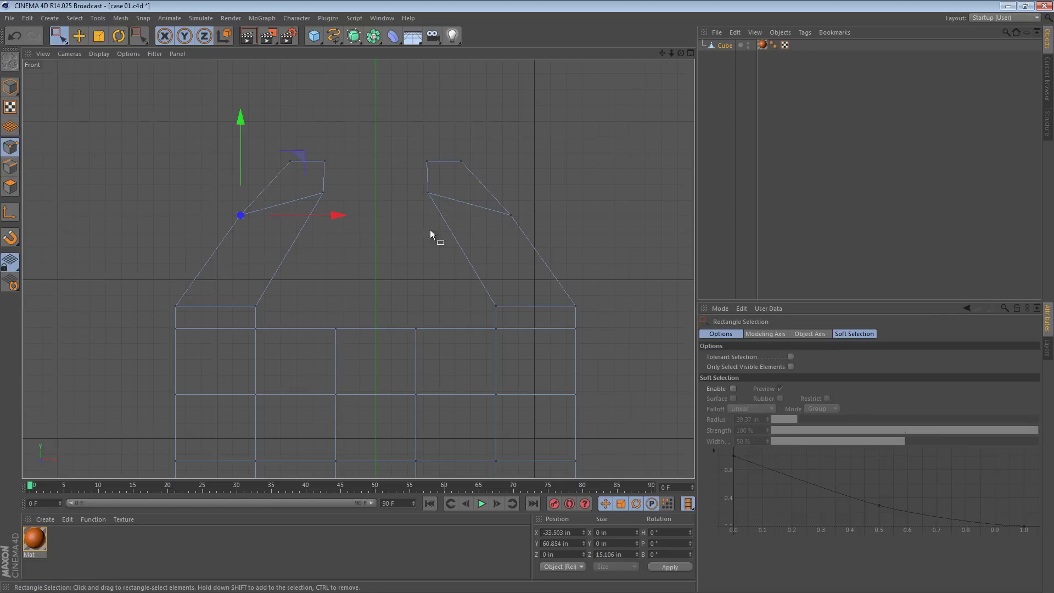
{"action": "left_click_drag", "start_coordinate": [536, 233], "coordinate": [491, 198], "text": "shift"}
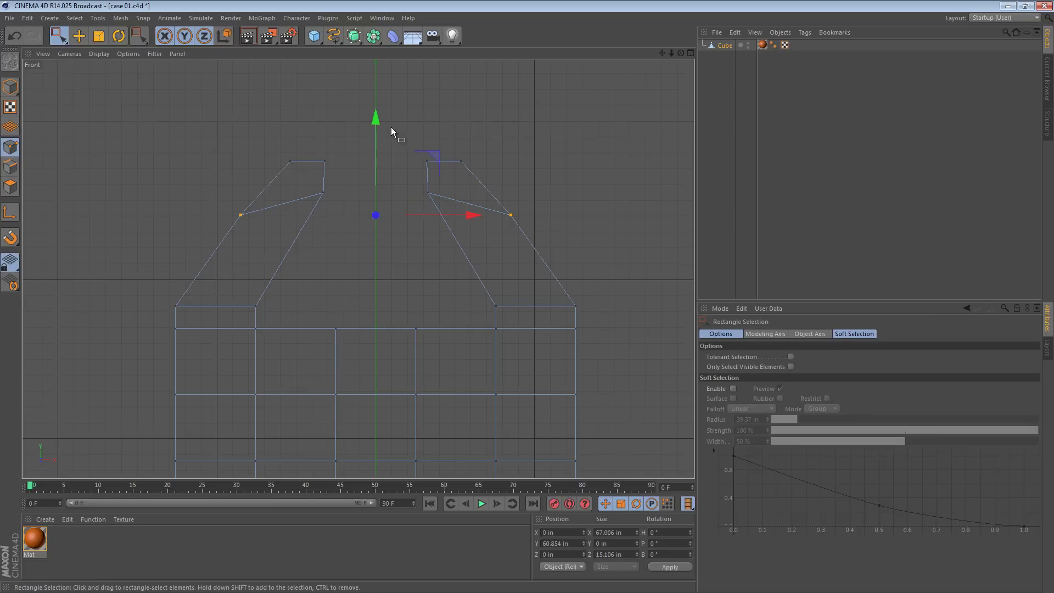
{"action": "left_click_drag", "start_coordinate": [378, 114], "coordinate": [376, 95]}
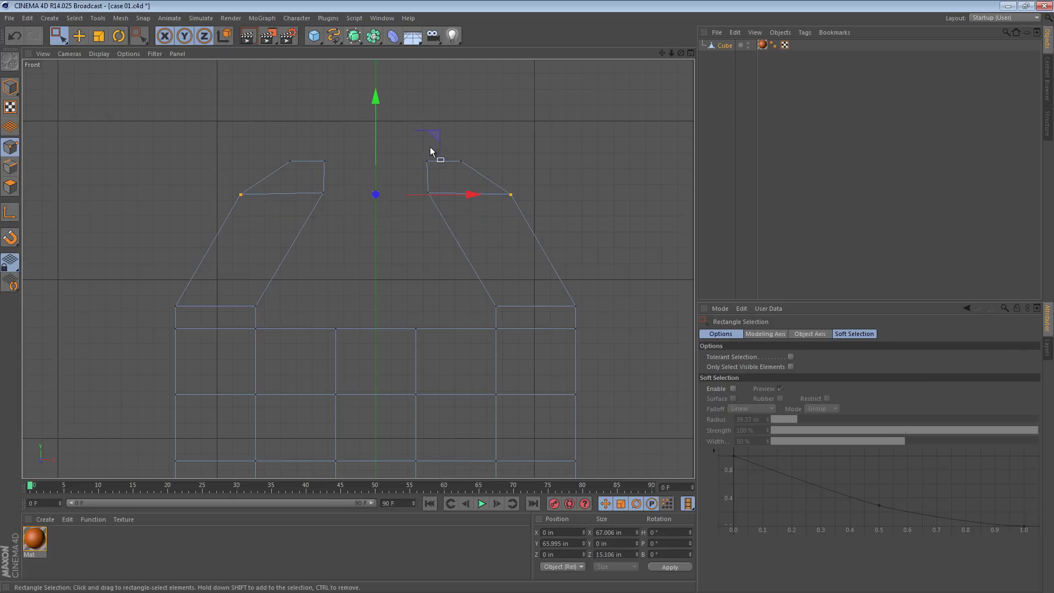
{"action": "key", "text": "t"}
{"action": "left_click_drag", "start_coordinate": [485, 196], "coordinate": [472, 200]}
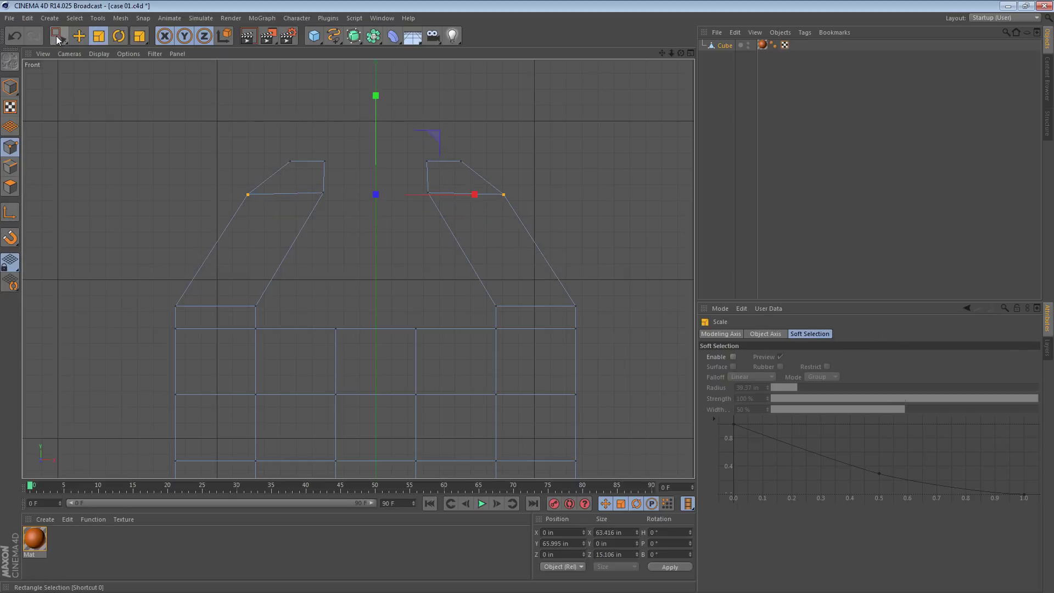
Lower the inner points below the arm tips to about Y 62.8 in
{"action": "left_click_drag", "start_coordinate": [58, 36], "coordinate": [118, 68]}
{"action": "left_click_drag", "start_coordinate": [313, 181], "coordinate": [454, 235]}
{"action": "left_click_drag", "start_coordinate": [376, 104], "coordinate": [376, 114]}
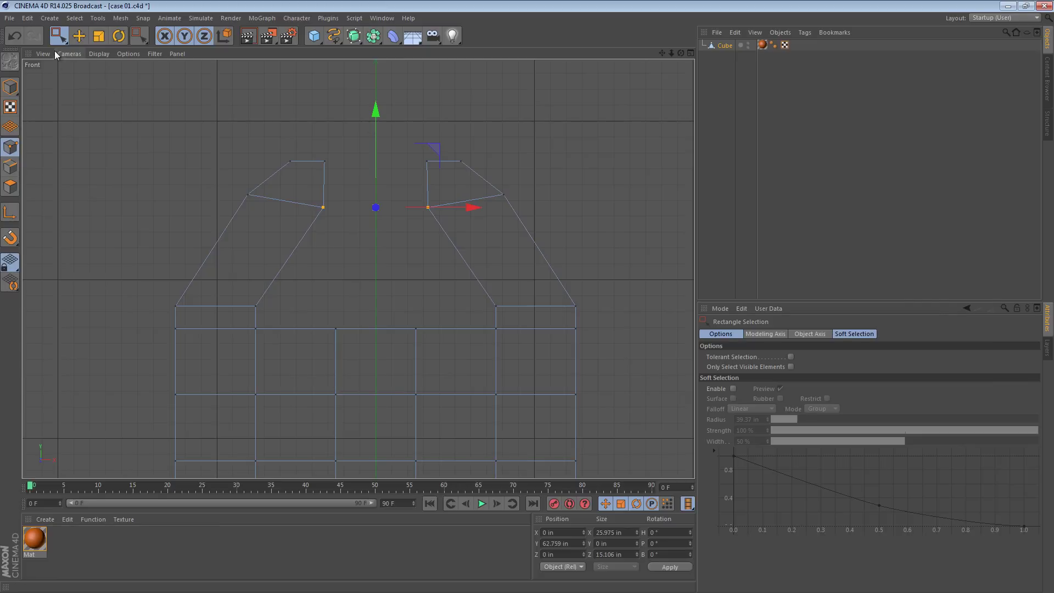
In the Perspective view, select the inner end polygons of both arms that face each other
{"action": "key", "text": "F1"}
{"action": "right_click_drag", "start_coordinate": [211, 112], "coordinate": [336, 130], "text": "alt"}
{"action": "mouse_move", "coordinate": [458, 157]}
{"action": "left_mouse_down", "text": "alt"}
{"action": "mouse_move", "coordinate": [477, 152]}
{"action": "mouse_move", "coordinate": [440, 165]}
{"action": "left_mouse_up", "text": "alt"}
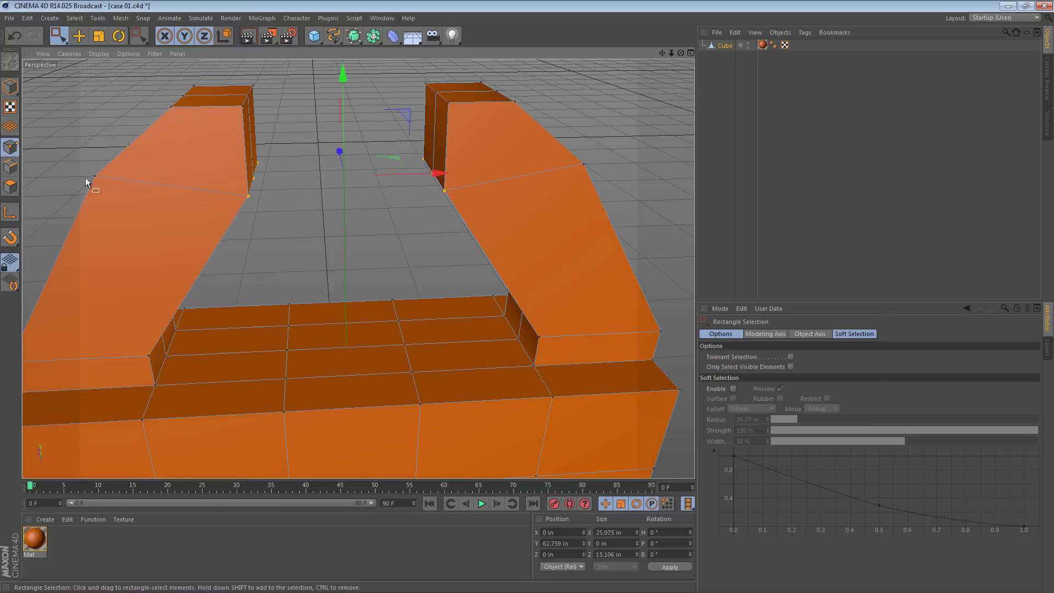
{"action": "left_click", "coordinate": [10, 187]}
{"action": "key", "text": "e"}
{"action": "left_click", "coordinate": [248, 124]}
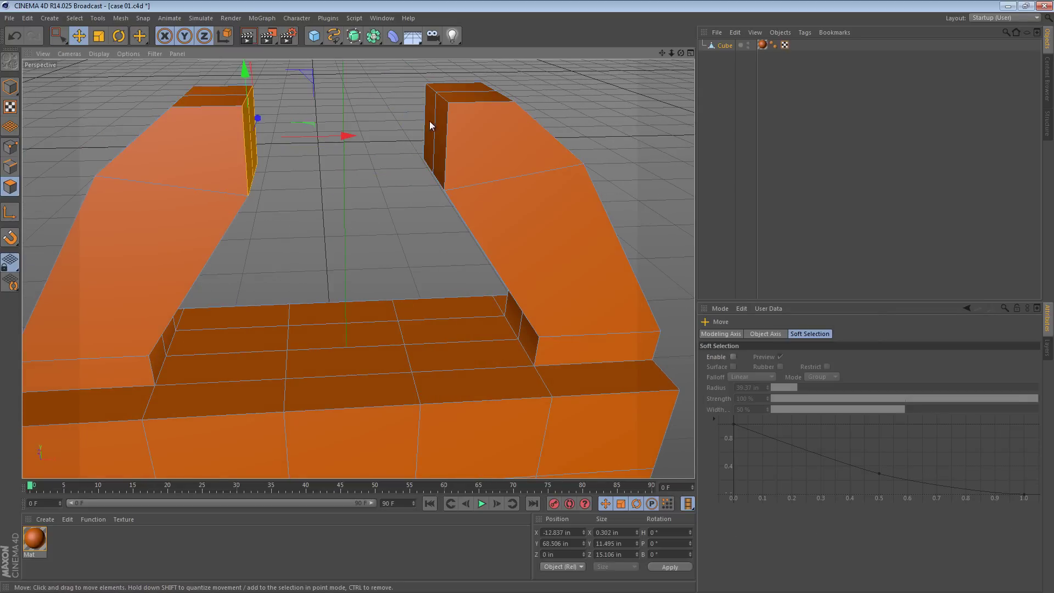
{"action": "left_click", "coordinate": [450, 120], "text": "shift"}
{"action": "left_click", "coordinate": [463, 122], "text": "ctrl"}
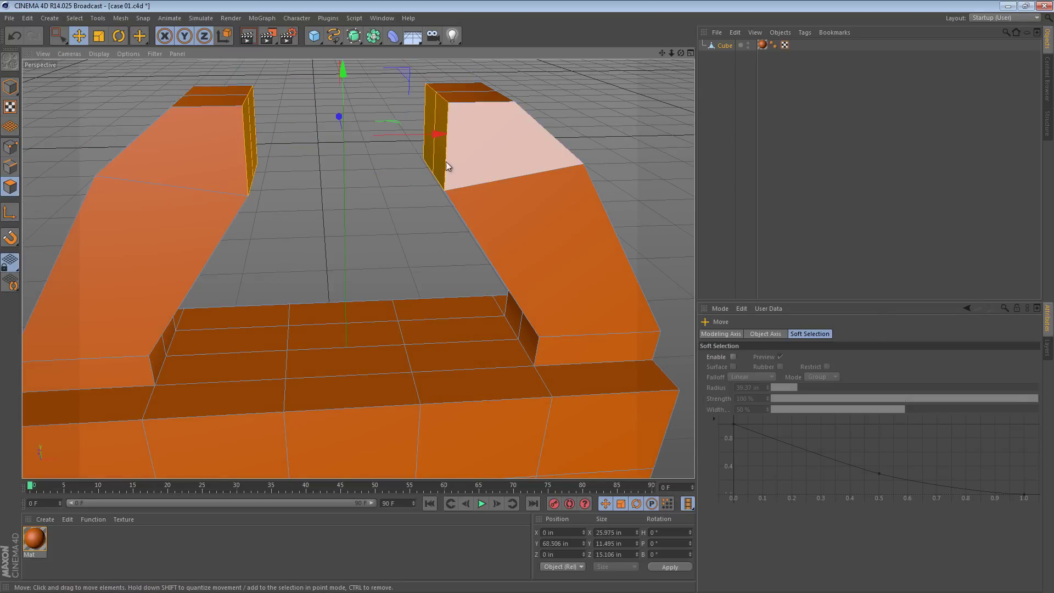
Bridge the selected facing end polygons to join the two arms, with the original polygons deleted
{"action": "left_click_drag", "start_coordinate": [431, 141], "coordinate": [392, 160], "text": "alt"}
{"action": "middle_click_drag", "start_coordinate": [418, 166], "coordinate": [438, 240], "text": "alt"}
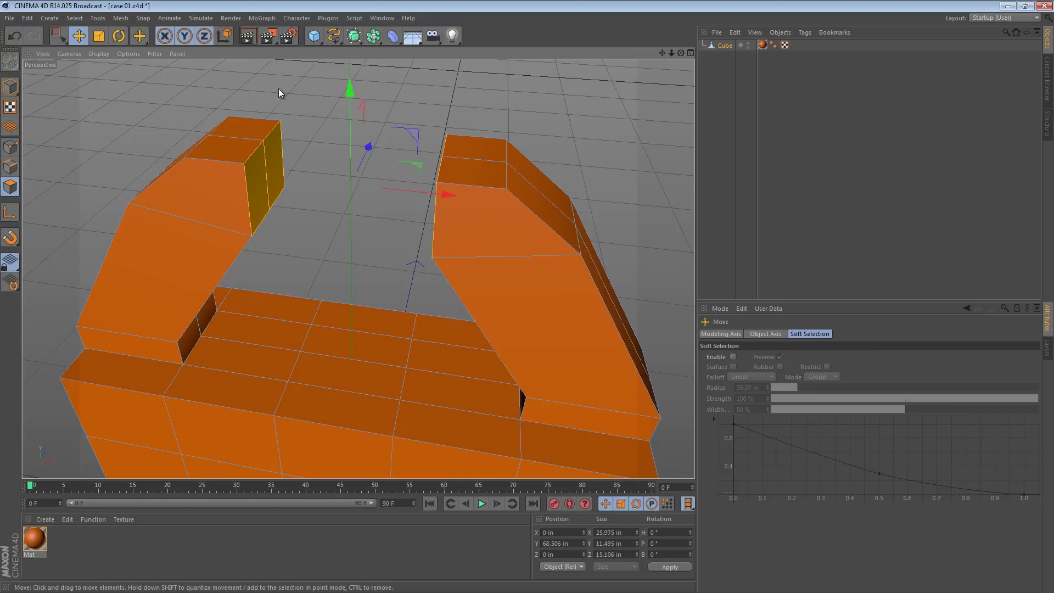
{"action": "key", "text": "b"}
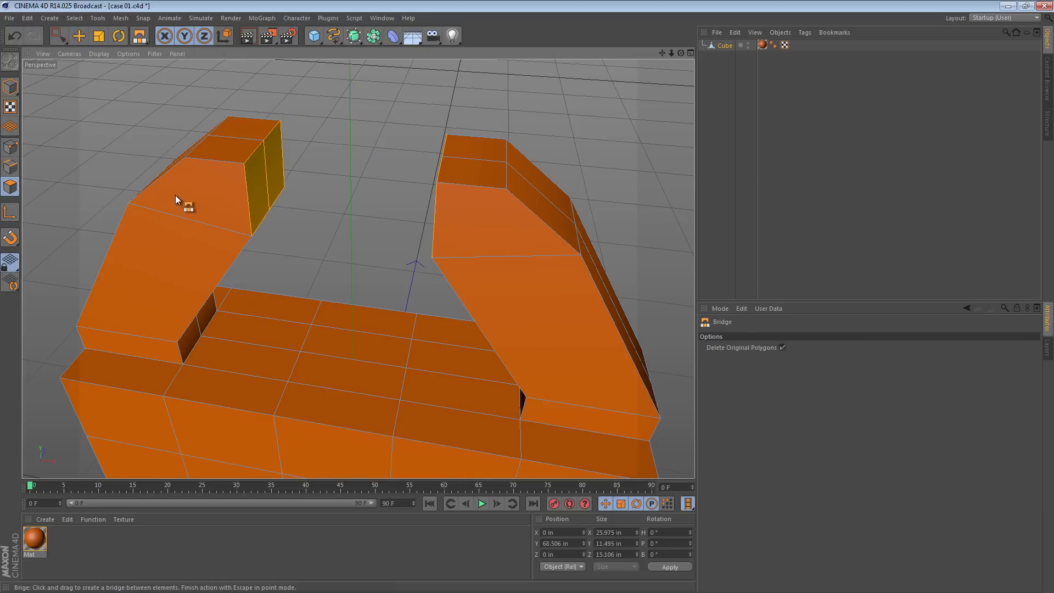
{"action": "left_click_drag", "start_coordinate": [254, 240], "coordinate": [317, 168]}
Examine the inside and outside of the bridged span between the two arms for leftover or misplaced faces
{"action": "right_click_drag", "start_coordinate": [377, 174], "coordinate": [603, 190], "text": "alt"}
{"action": "middle_click_drag", "start_coordinate": [549, 181], "coordinate": [518, 179], "text": "alt"}
{"action": "left_click_drag", "start_coordinate": [518, 179], "coordinate": [364, 148], "text": "alt"}
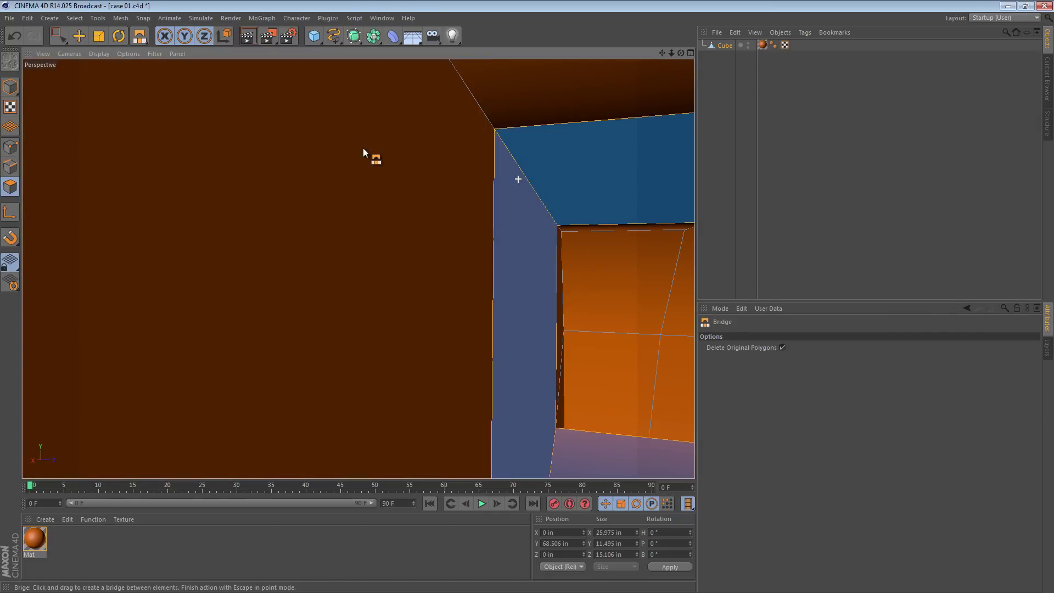
{"action": "middle_click_drag", "start_coordinate": [485, 200], "coordinate": [447, 181], "text": "alt"}
{"action": "left_click_drag", "start_coordinate": [447, 180], "coordinate": [530, 329], "text": "alt"}
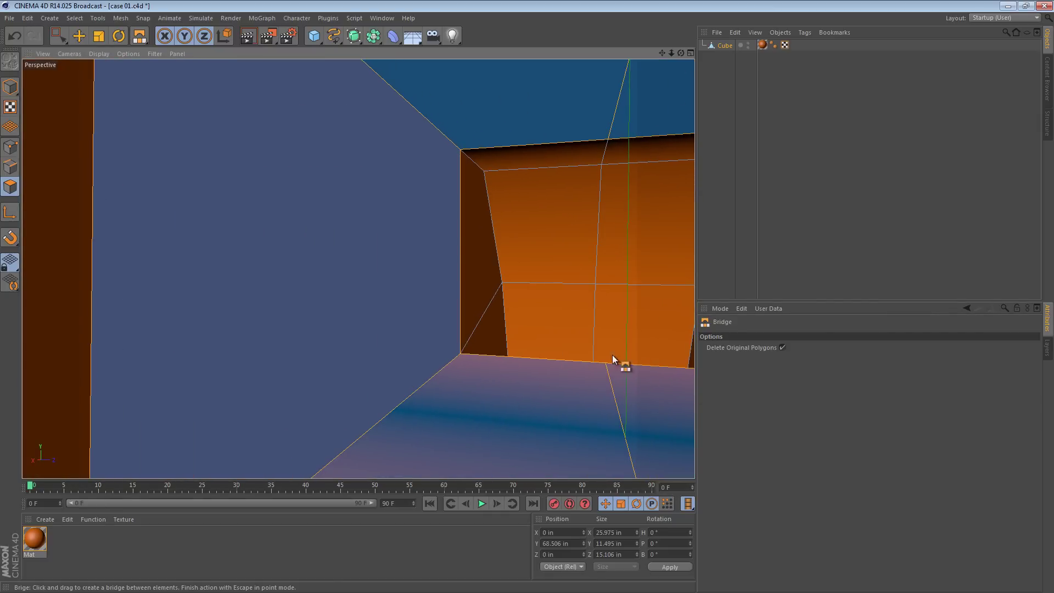
{"action": "right_click_drag", "start_coordinate": [483, 277], "coordinate": [527, 319], "text": "alt"}
{"action": "left_click_drag", "start_coordinate": [527, 319], "coordinate": [404, 269], "text": "alt"}
{"action": "right_click_drag", "start_coordinate": [358, 252], "coordinate": [440, 256], "text": "alt"}
{"action": "middle_click_drag", "start_coordinate": [440, 256], "coordinate": [457, 245], "text": "alt"}
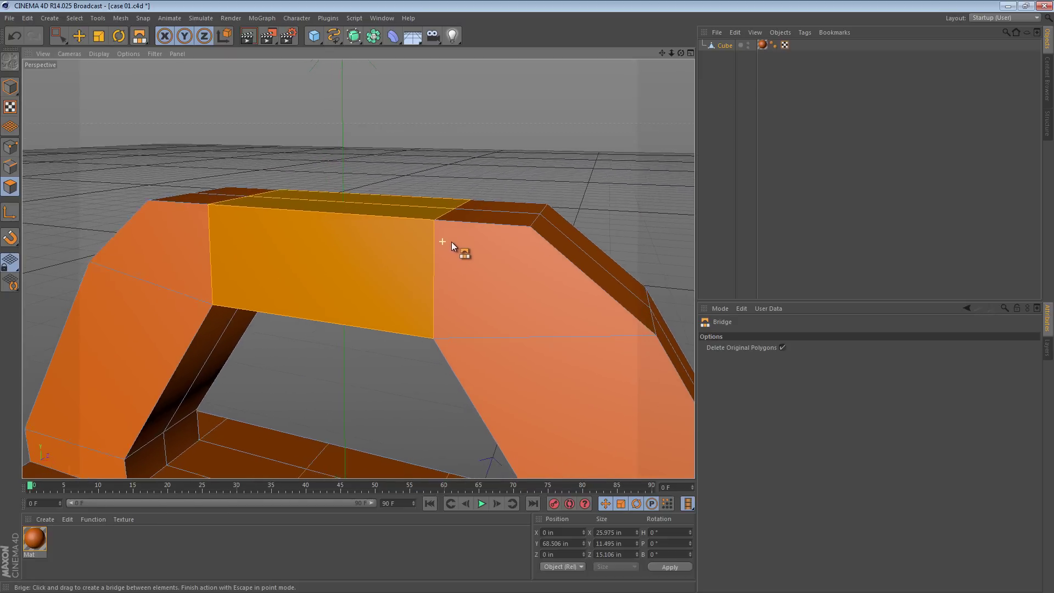
{"action": "right_click_drag", "start_coordinate": [449, 241], "coordinate": [476, 246], "text": "alt"}
{"action": "left_click_drag", "start_coordinate": [475, 246], "coordinate": [397, 255], "text": "alt"}
Undo the bridge and delete the selected facing end polygons of both arms
{"action": "key", "text": "ctrl+z"}
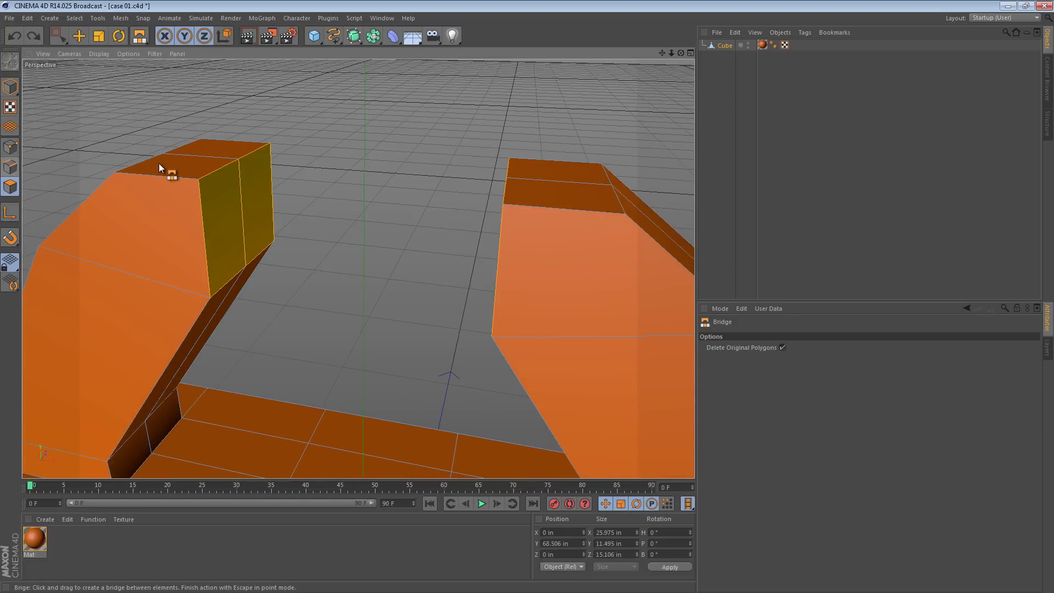
{"action": "left_click_drag", "start_coordinate": [297, 211], "coordinate": [334, 214], "text": "alt"}
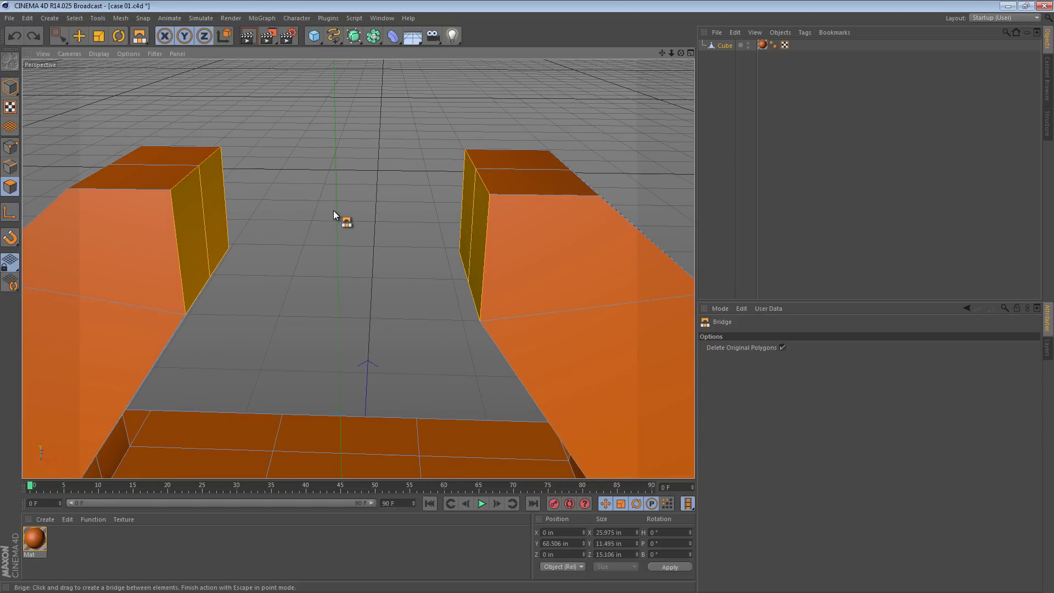
{"action": "key", "text": "Delete"}
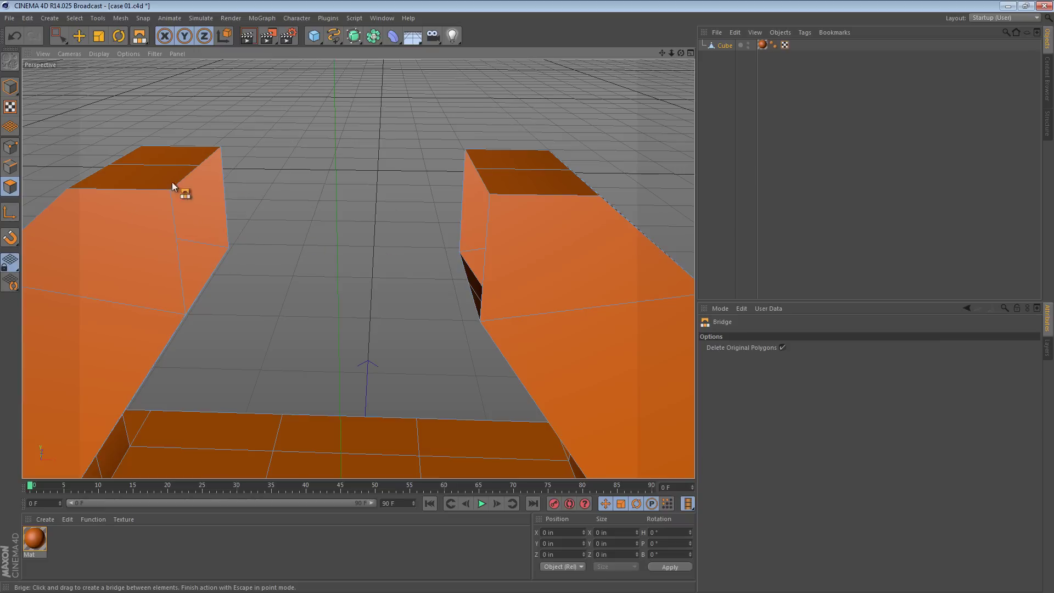
Cap the open ends of both arms with Close Polygon Hole and undo both caps
{"action": "right_click", "coordinate": [314, 70]}
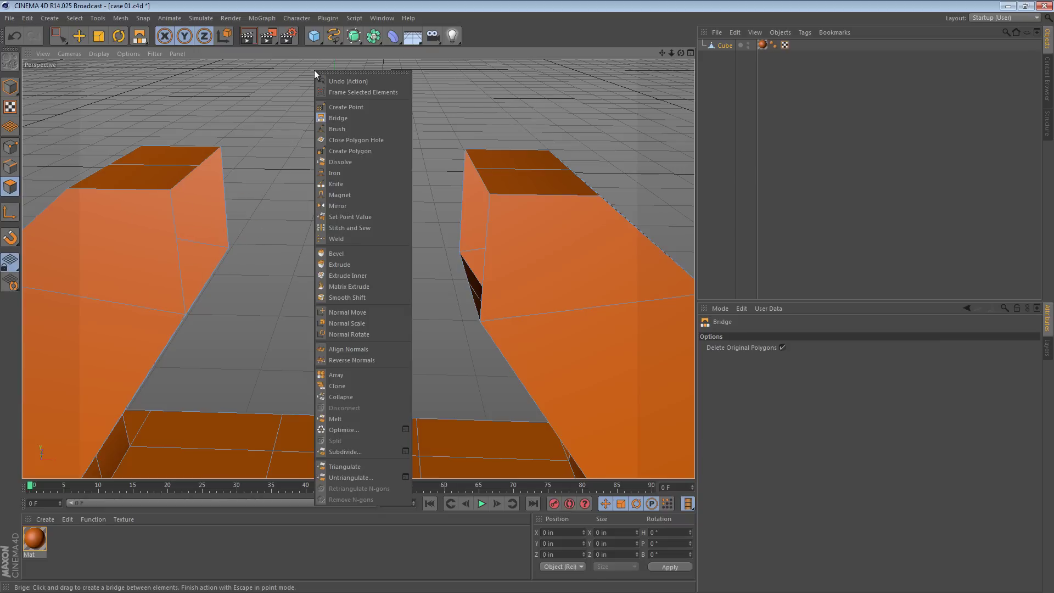
{"action": "left_click", "coordinate": [348, 141]}
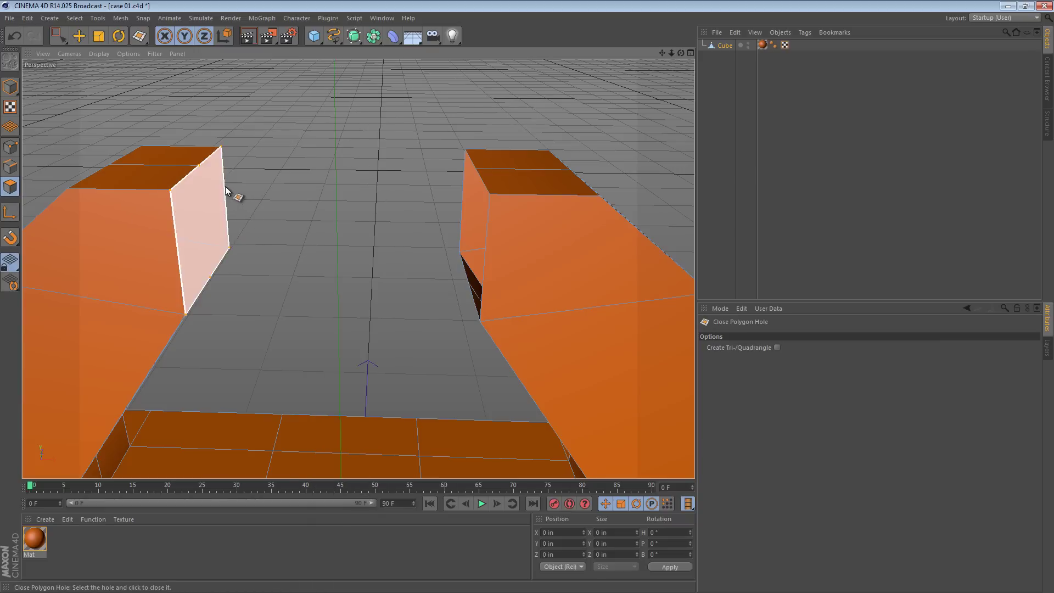
{"action": "left_click", "coordinate": [226, 196]}
{"action": "left_click", "coordinate": [471, 216]}
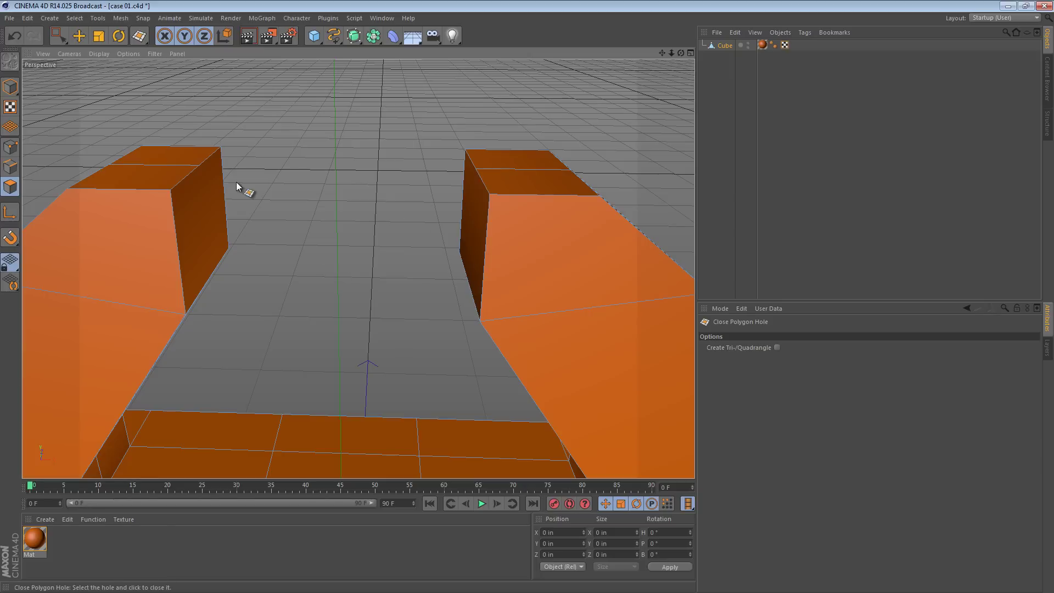
{"action": "key", "text": "ctrl+z"}
{"action": "key", "text": "ctrl+z"}
Select the boundary edges around the open facing ends of both arms
{"action": "left_click", "coordinate": [10, 167]}
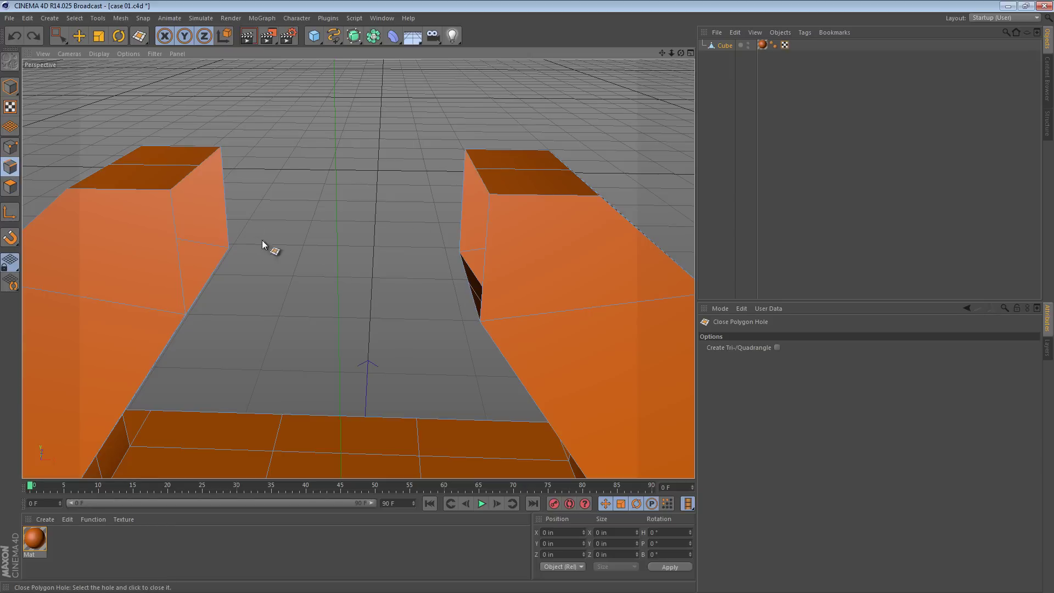
{"action": "left_click_drag", "start_coordinate": [527, 245], "coordinate": [514, 203], "text": "alt"}
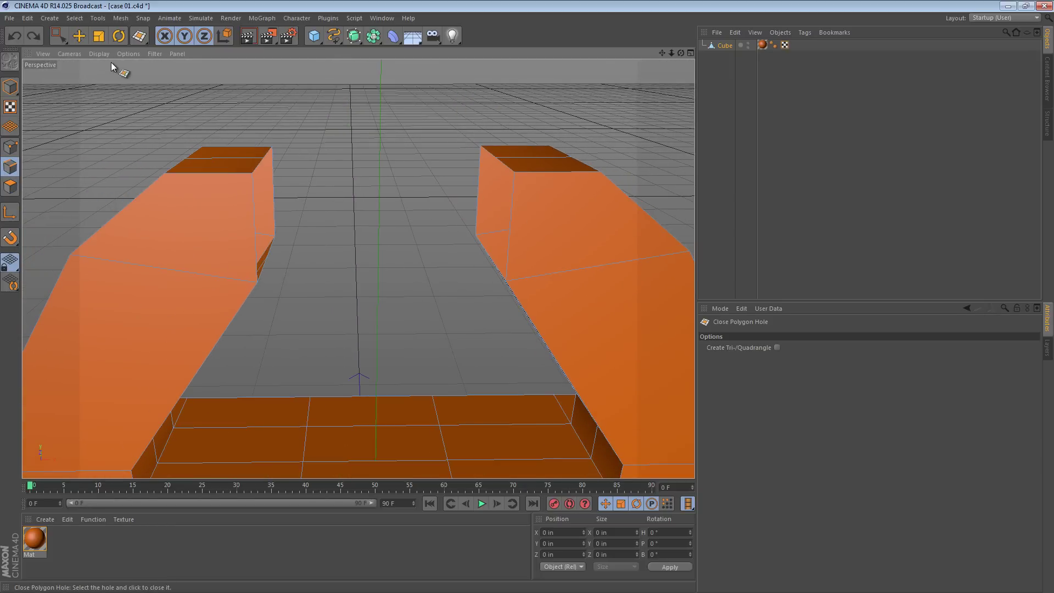
{"action": "left_click", "coordinate": [59, 35]}
{"action": "left_click_drag", "start_coordinate": [231, 111], "coordinate": [519, 317]}
{"action": "mouse_move", "coordinate": [519, 245]}
{"action": "left_mouse_down", "text": "alt"}
{"action": "mouse_move", "coordinate": [471, 337]}
{"action": "mouse_move", "coordinate": [515, 257]}
{"action": "left_mouse_up", "text": "alt"}
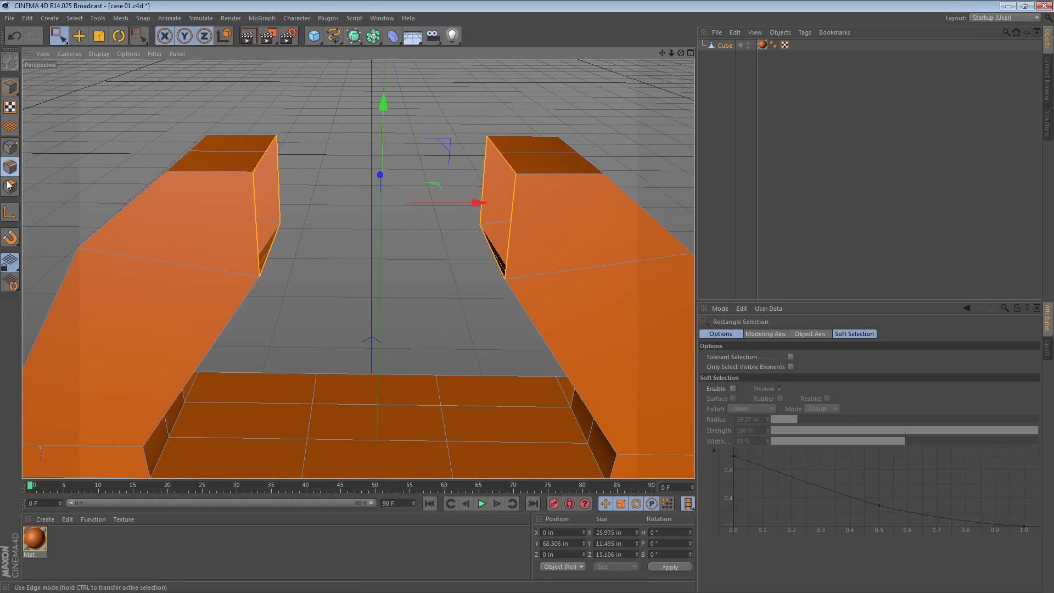
Bridge the matching boundary edges of the two open arm ends pair by pair along the underside, sides and top
{"action": "key", "text": "m"}
{"action": "key", "text": "b"}
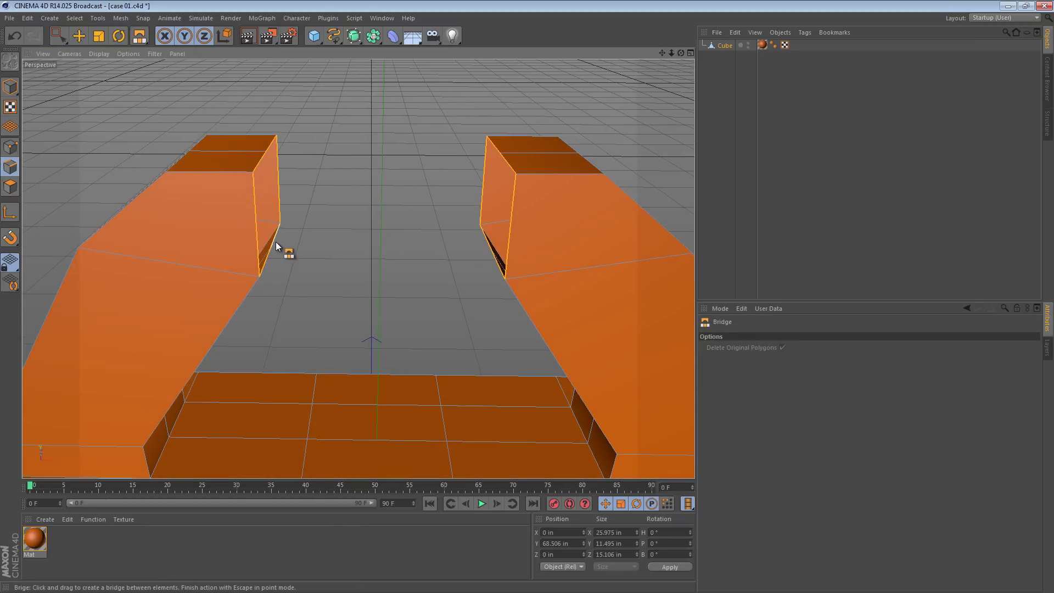
{"action": "left_click_drag", "start_coordinate": [275, 244], "coordinate": [497, 241]}
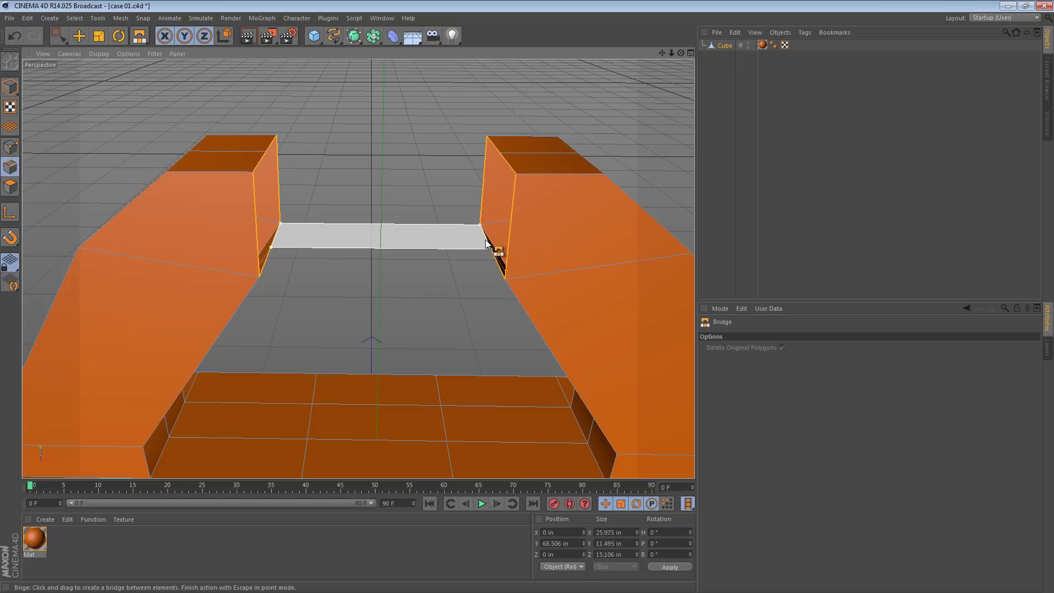
{"action": "left_click_drag", "start_coordinate": [268, 266], "coordinate": [498, 266]}
{"action": "left_click_drag", "start_coordinate": [275, 176], "coordinate": [347, 134]}
{"action": "left_click_drag", "start_coordinate": [268, 144], "coordinate": [487, 153]}
{"action": "left_click_drag", "start_coordinate": [261, 162], "coordinate": [513, 167]}
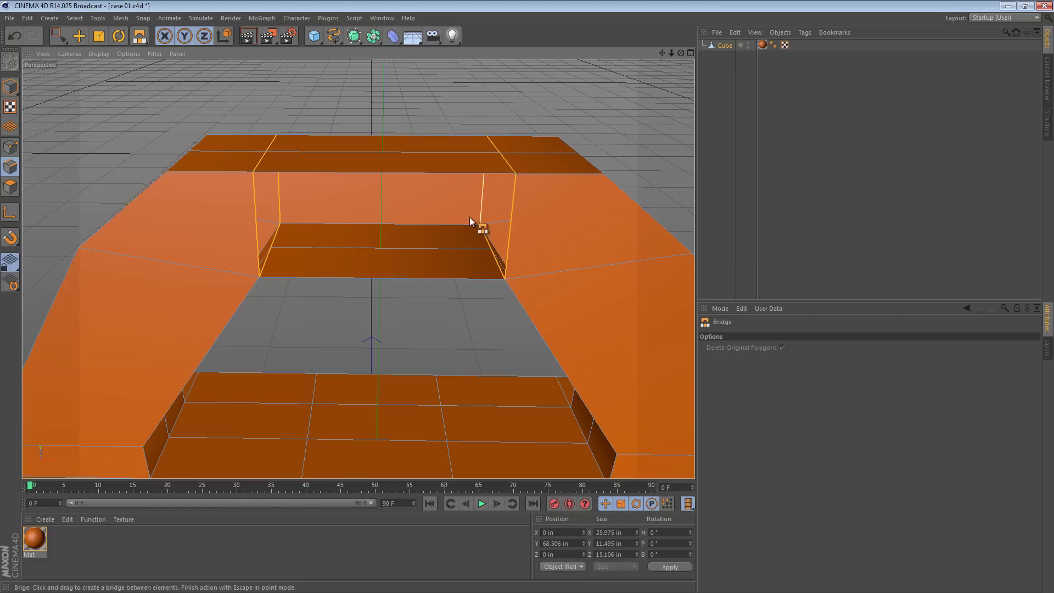
Undo the edge bridges between the two arms, keeping the boundary edges selected
{"action": "key", "text": "ctrl+z"}
{"action": "key", "text": "ctrl+z"}
{"action": "key", "text": "ctrl+z"}
{"action": "key", "text": "ctrl+z"}
{"action": "key", "text": "ctrl+z"}
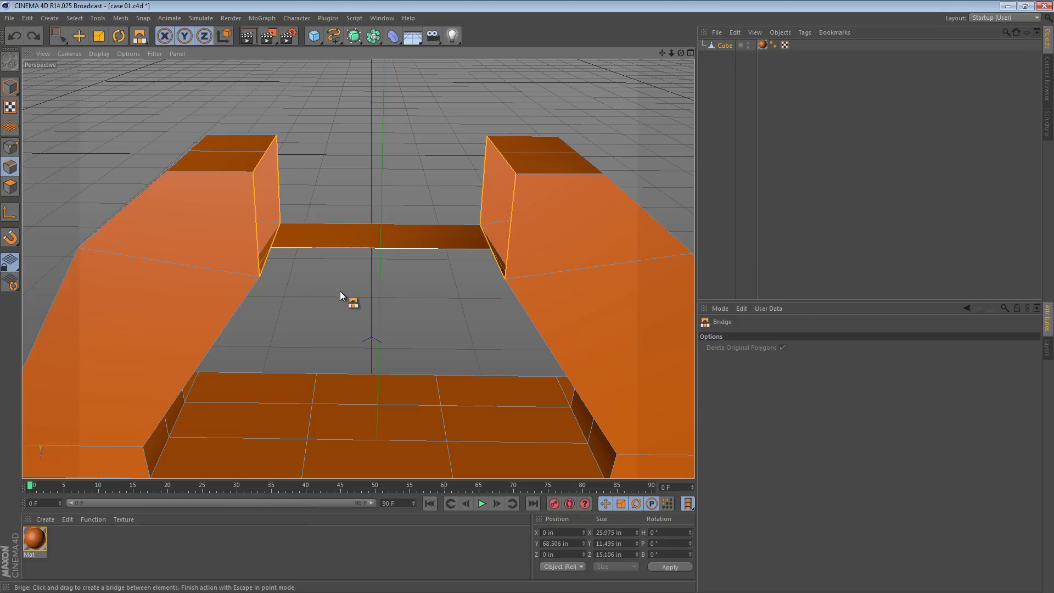
Try Stitch and Sew to pull one arm's open end onto the other arm's end, and undo it
{"action": "left_click_drag", "start_coordinate": [298, 285], "coordinate": [237, 216], "text": "alt"}
{"action": "left_click_drag", "start_coordinate": [512, 227], "coordinate": [527, 228], "text": "alt"}
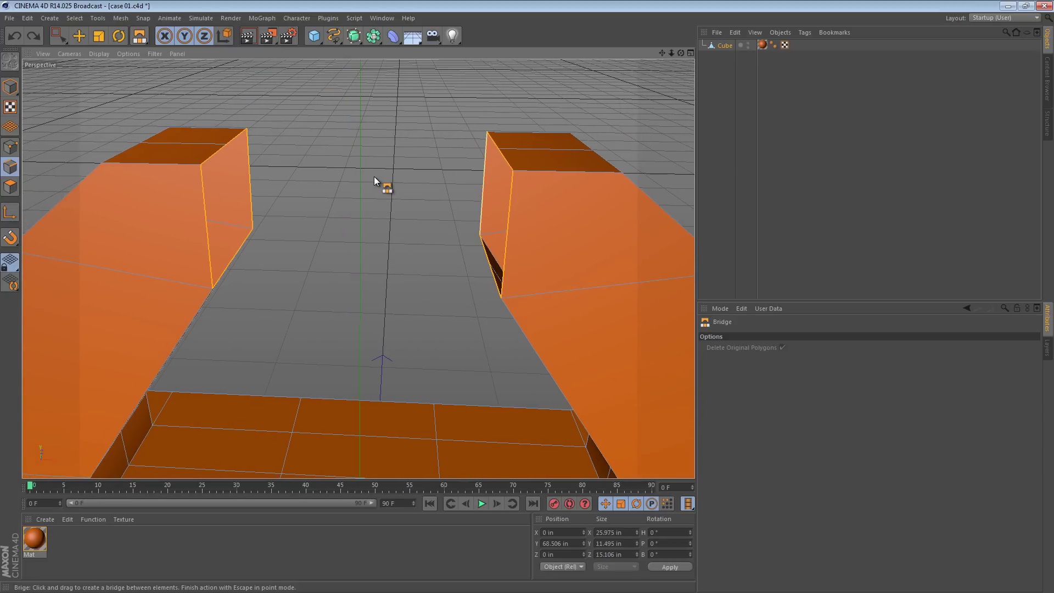
{"action": "right_click", "coordinate": [353, 78]}
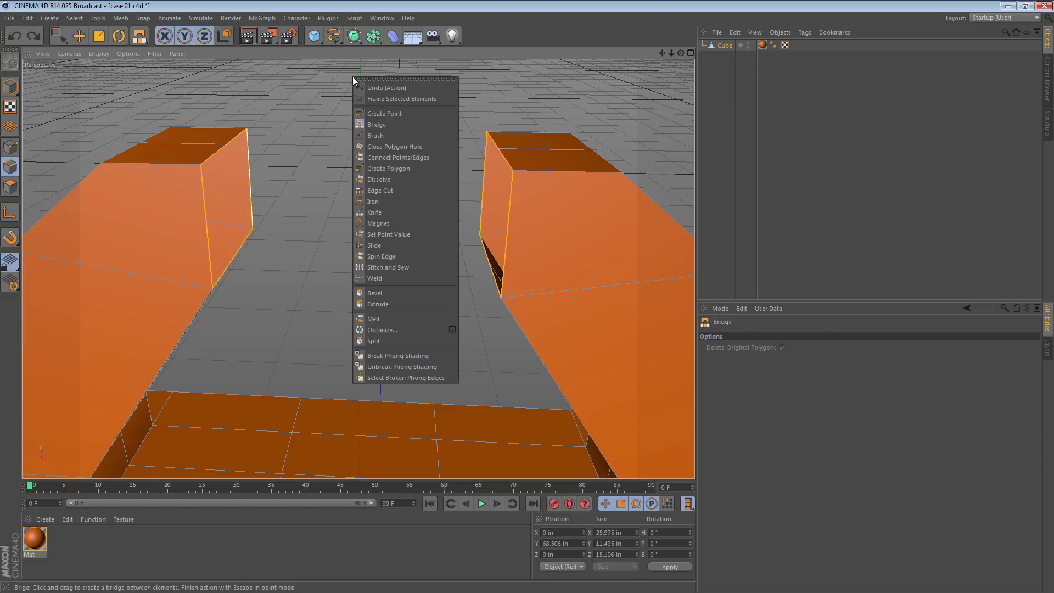
{"action": "left_click", "coordinate": [378, 267]}
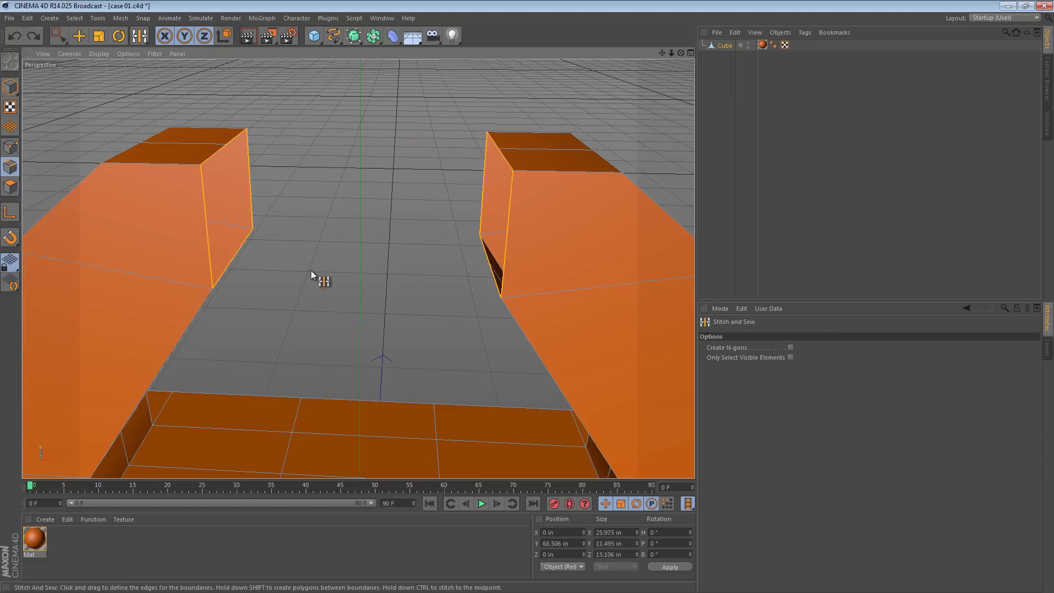
{"action": "left_click_drag", "start_coordinate": [236, 166], "coordinate": [206, 211], "text": "alt"}
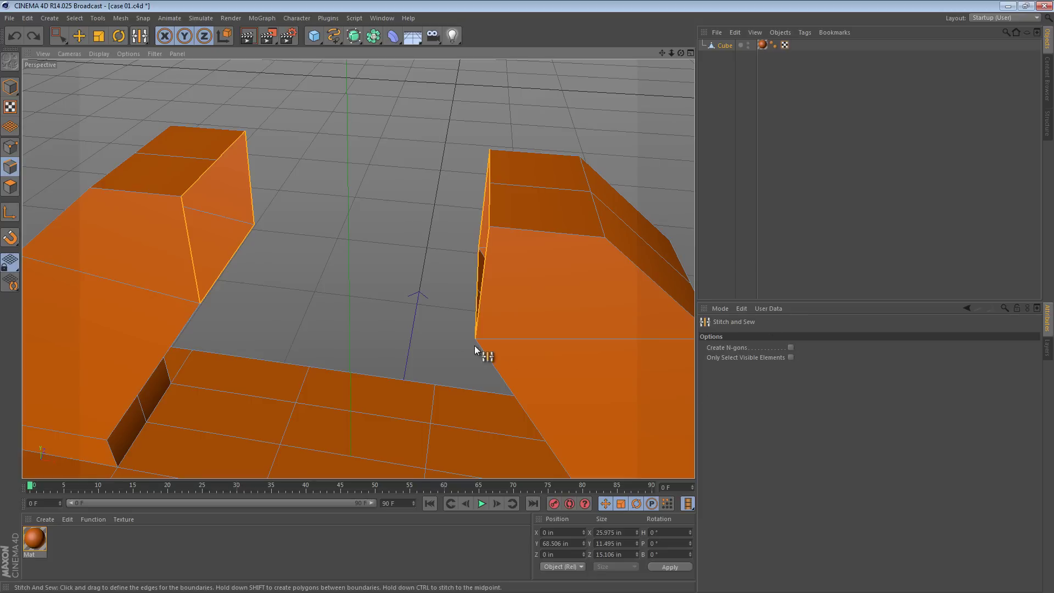
{"action": "left_click_drag", "start_coordinate": [474, 345], "coordinate": [449, 308], "text": "alt"}
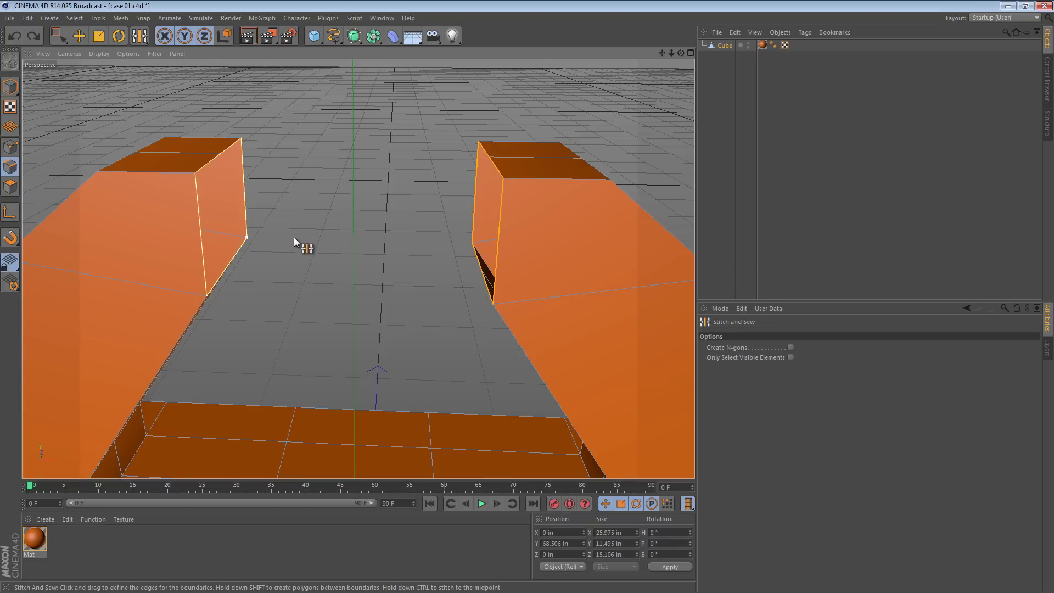
{"action": "left_click_drag", "start_coordinate": [338, 236], "coordinate": [467, 234]}
{"action": "key", "text": "ctrl+z"}
Try Stitch and Sew on the arm ends with polygons created between them and as a midpoint stitch, undoing each attempt
{"action": "left_click_drag", "start_coordinate": [249, 238], "coordinate": [470, 242]}
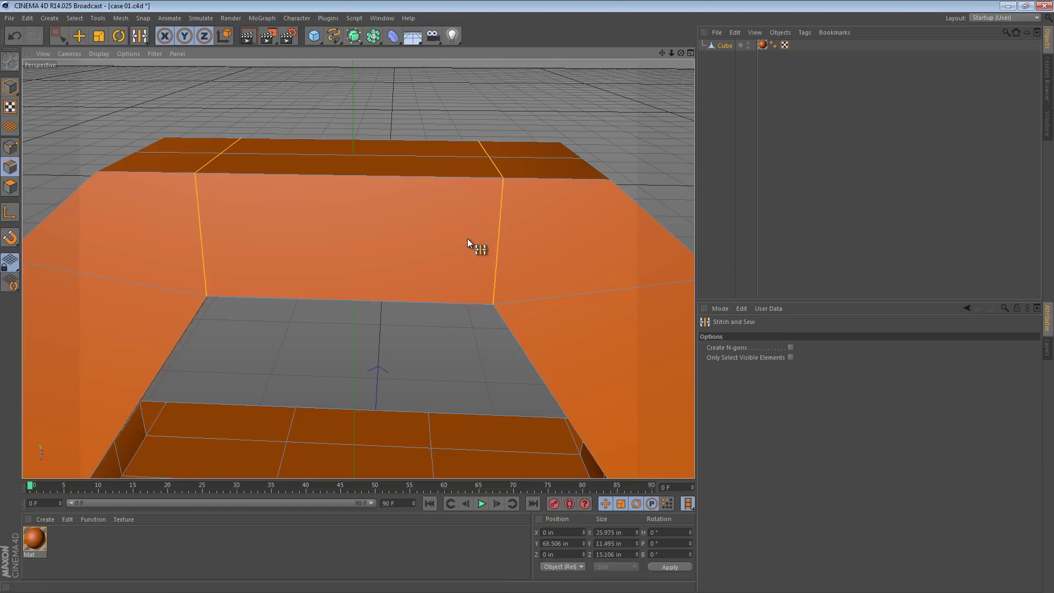
{"action": "left_click_drag", "start_coordinate": [473, 297], "coordinate": [417, 220], "text": "alt"}
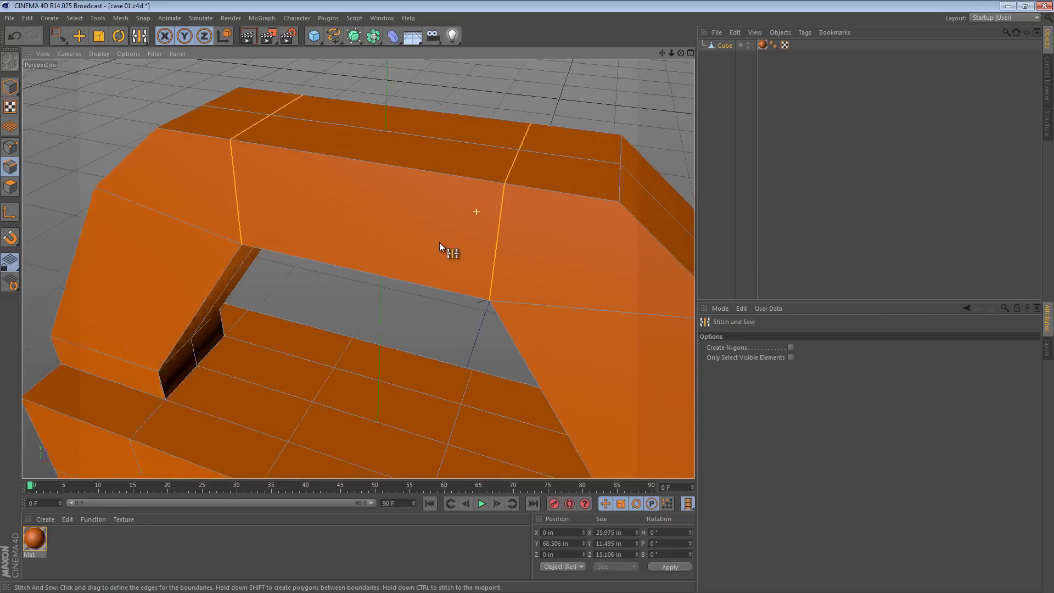
{"action": "left_click_drag", "start_coordinate": [439, 242], "coordinate": [490, 229], "text": "alt"}
{"action": "key", "text": "ctrl+z"}
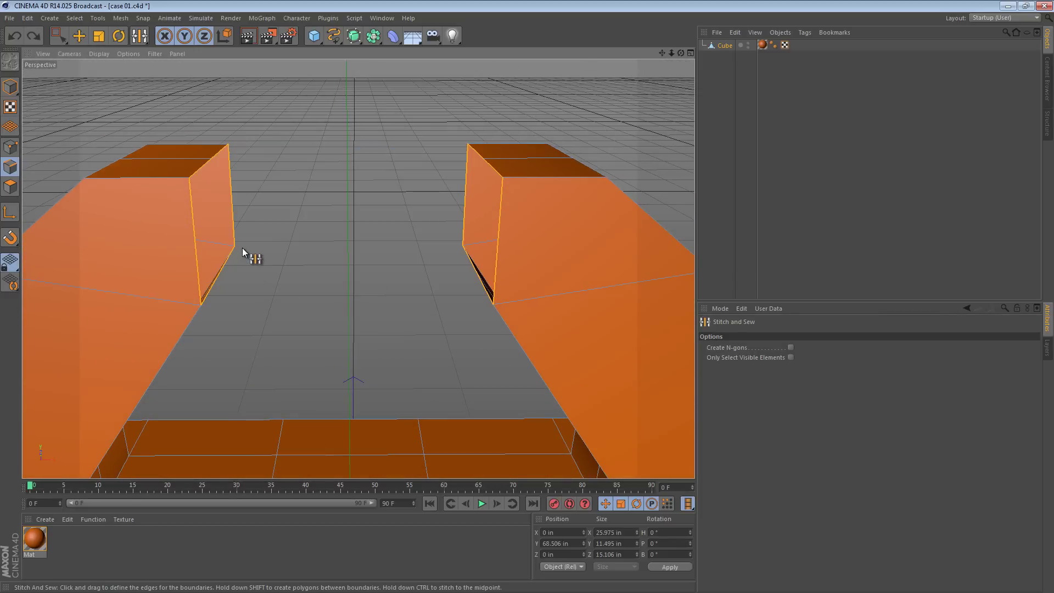
{"action": "left_click_drag", "start_coordinate": [236, 247], "coordinate": [434, 250], "text": "ctrl"}
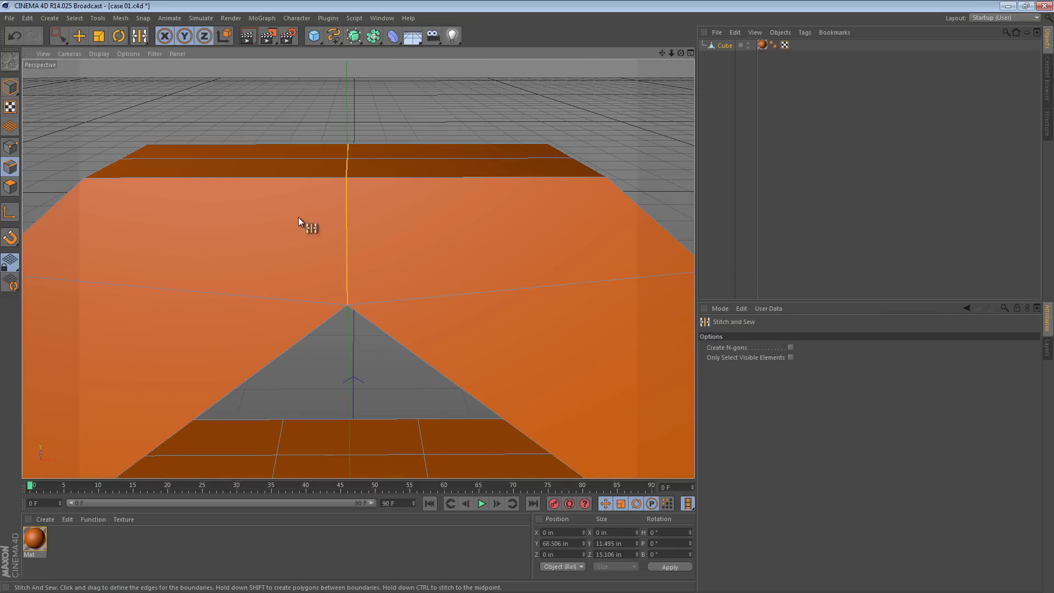
{"action": "key", "text": "ctrl+z"}
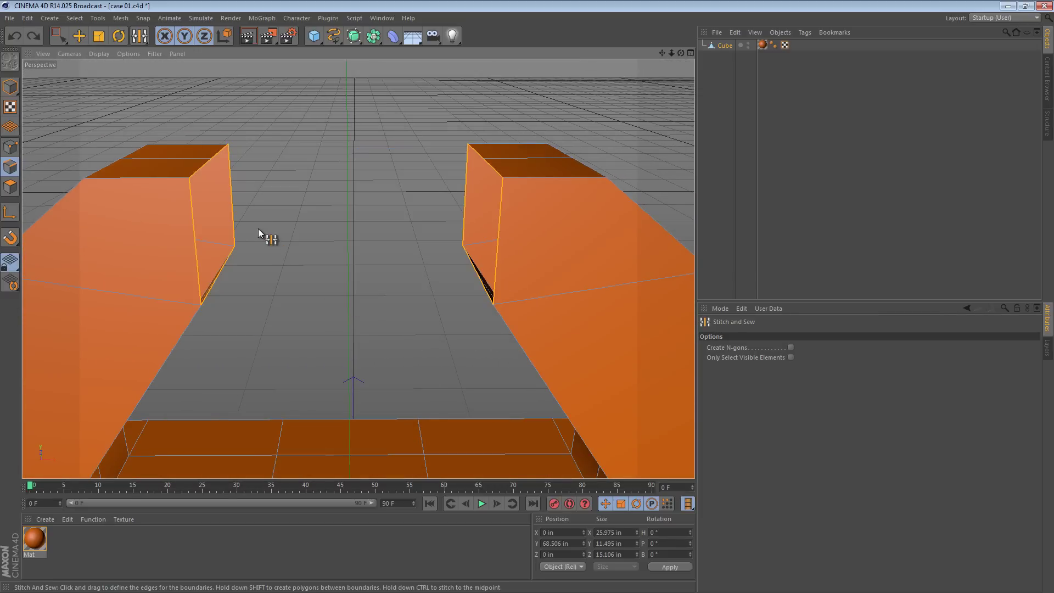
Join the open ends of both arms with Stitch and Sew, creating polygons between the selected boundaries
{"action": "left_click_drag", "start_coordinate": [258, 228], "coordinate": [315, 150], "text": "alt"}
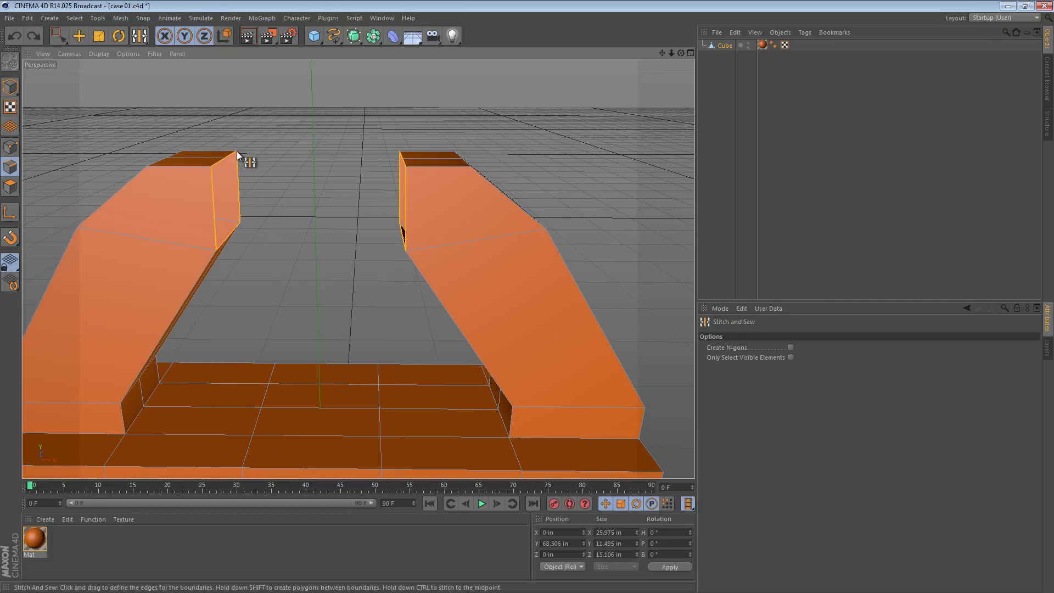
{"action": "left_click_drag", "start_coordinate": [237, 151], "coordinate": [402, 155]}
{"action": "left_click_drag", "start_coordinate": [292, 230], "coordinate": [386, 228], "text": "alt"}
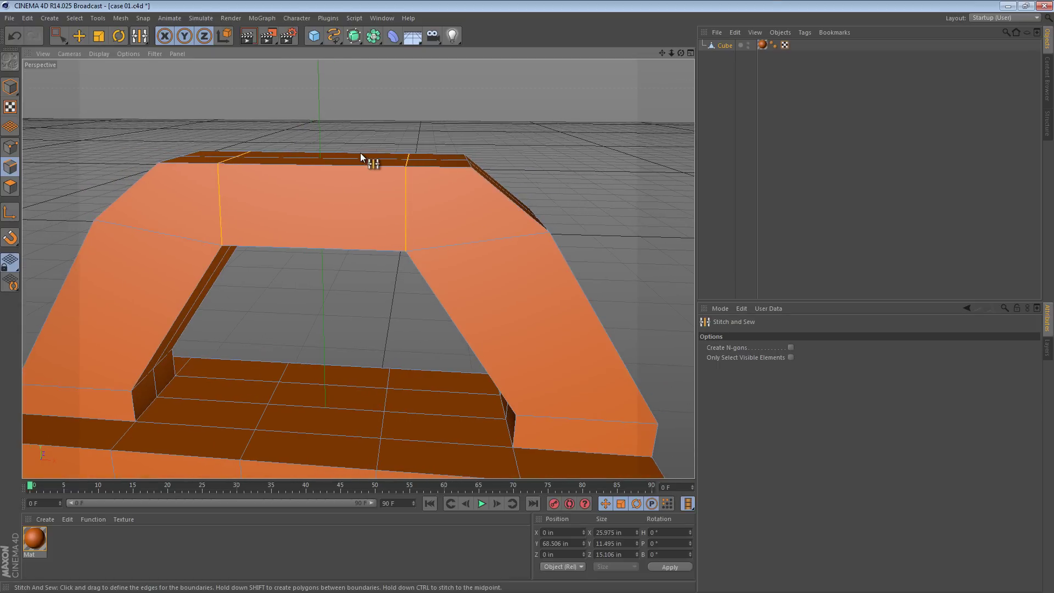
Switch to the open project planes 01.c4d
{"action": "key", "text": "v"}
{"action": "left_click", "coordinate": [360, 186]}
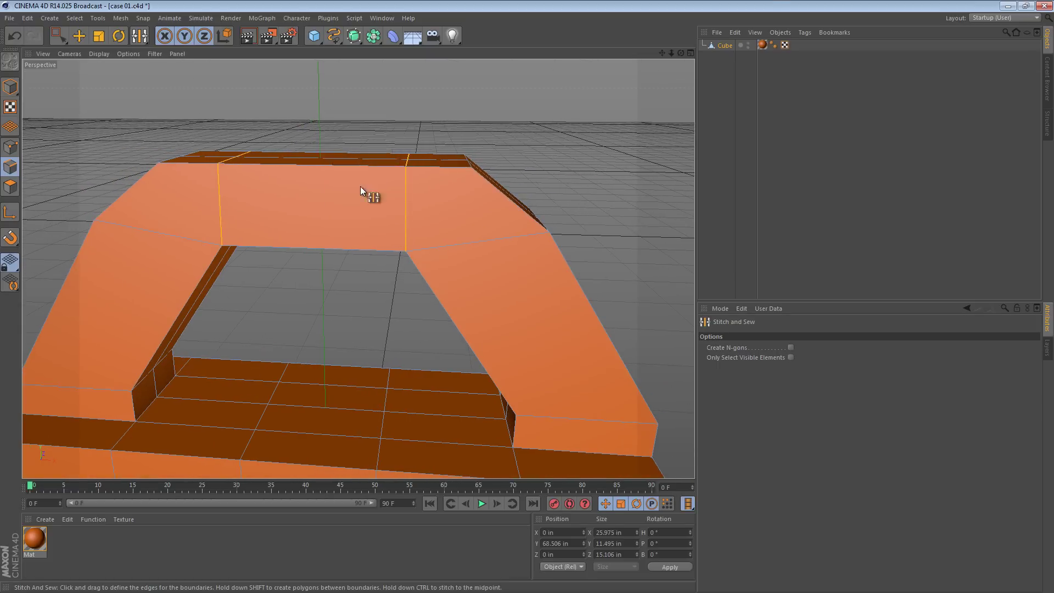
{"action": "left_click", "coordinate": [715, 56]}
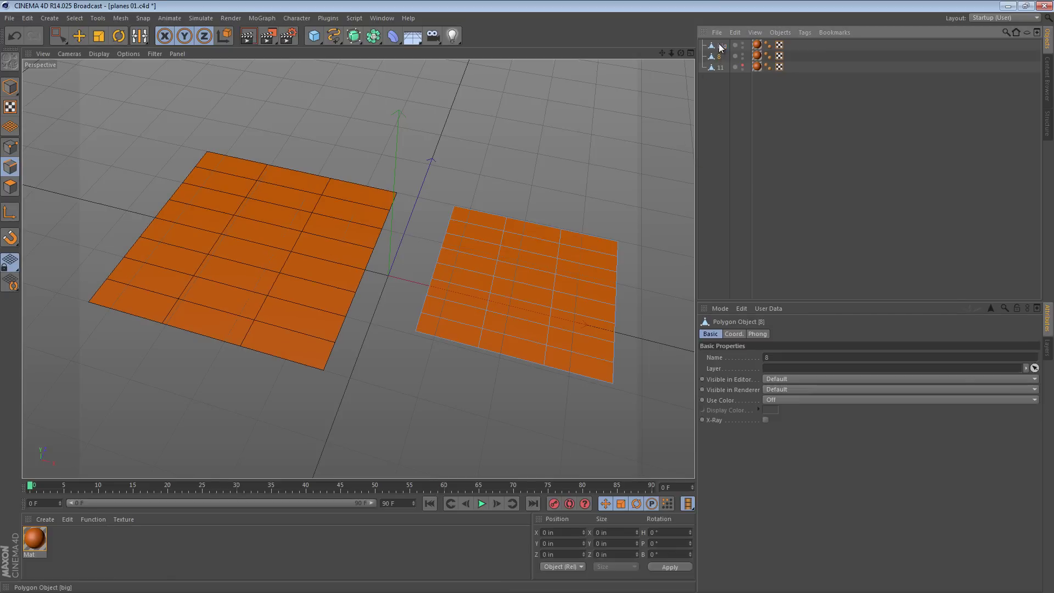
Merge the planes big and 8 into one object with Connect Objects + Delete
{"action": "left_click", "coordinate": [722, 46]}
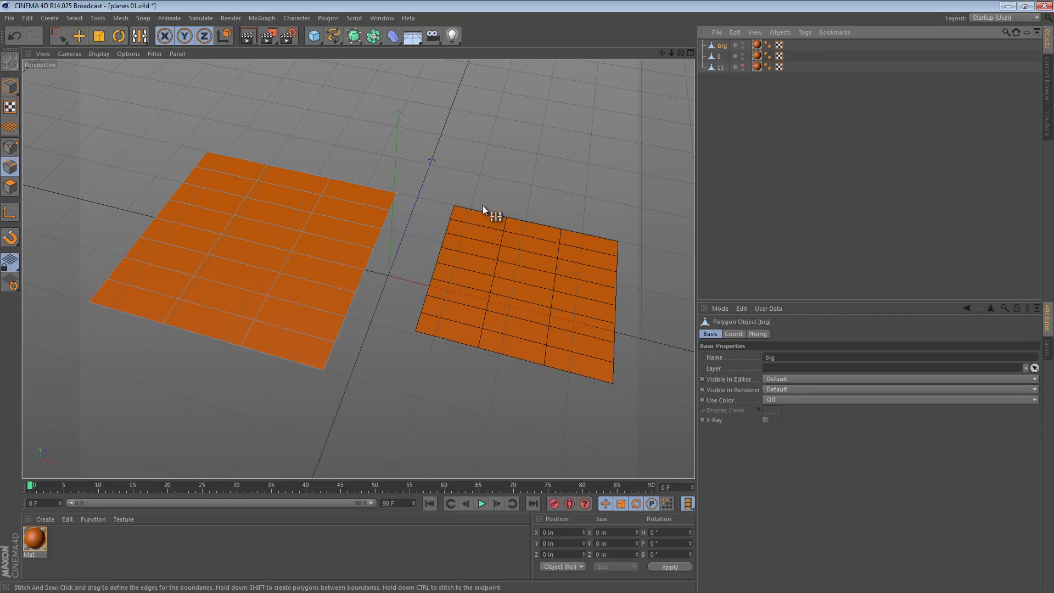
{"action": "left_click", "coordinate": [719, 56], "text": "shift"}
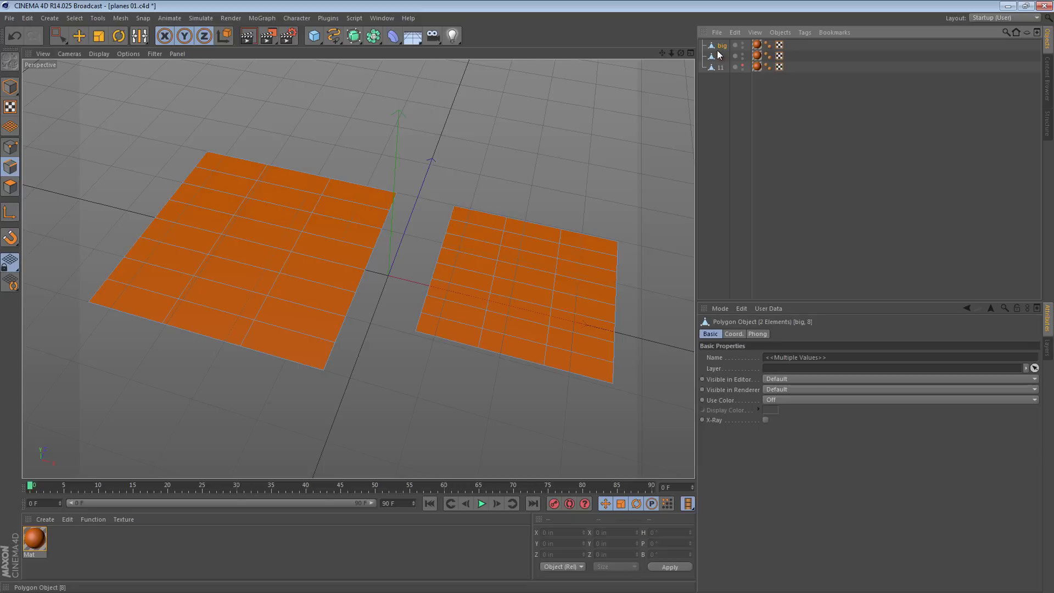
{"action": "right_click", "coordinate": [722, 46]}
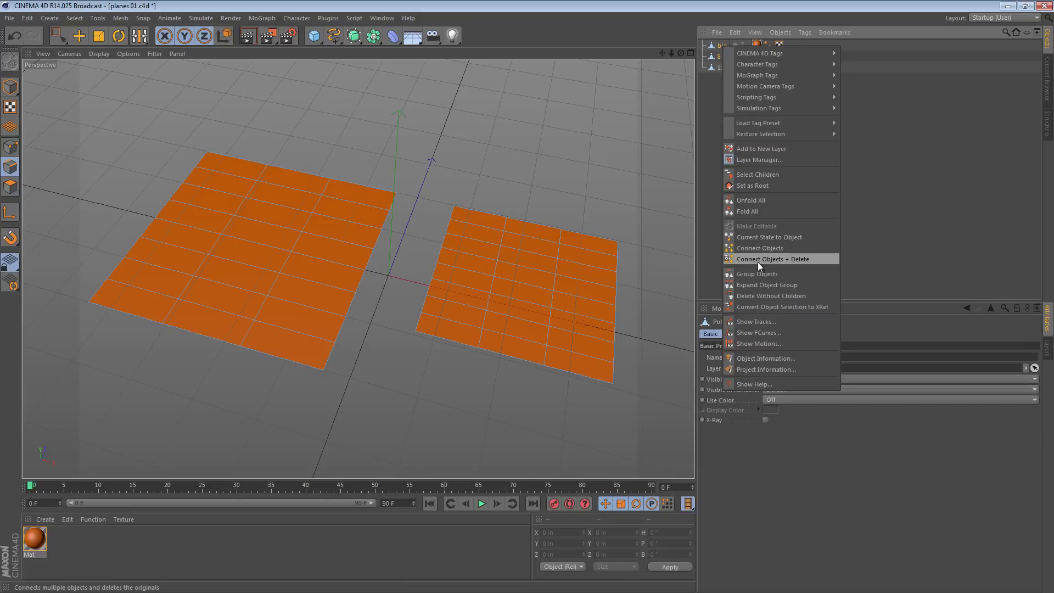
{"action": "left_click", "coordinate": [783, 258]}
Select the facing boundary edges of the two planes in the merged object
{"action": "key", "text": "m"}
{"action": "key", "text": "p"}
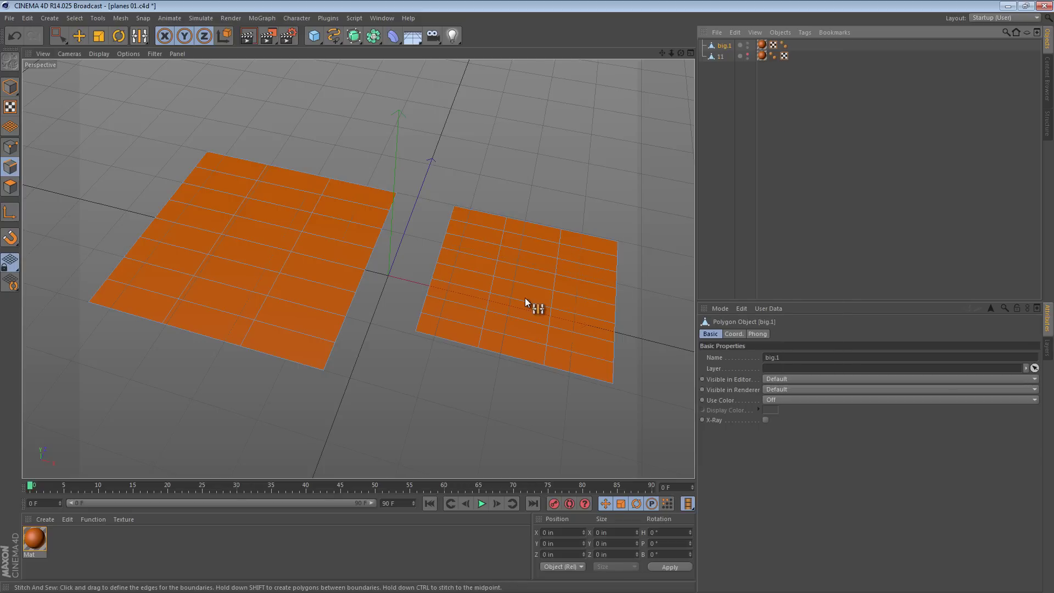
{"action": "scroll", "coordinate": [499, 268], "scroll_direction": "up", "scroll_amount": 5}
{"action": "left_click_drag", "start_coordinate": [525, 238], "coordinate": [560, 241], "text": "alt"}
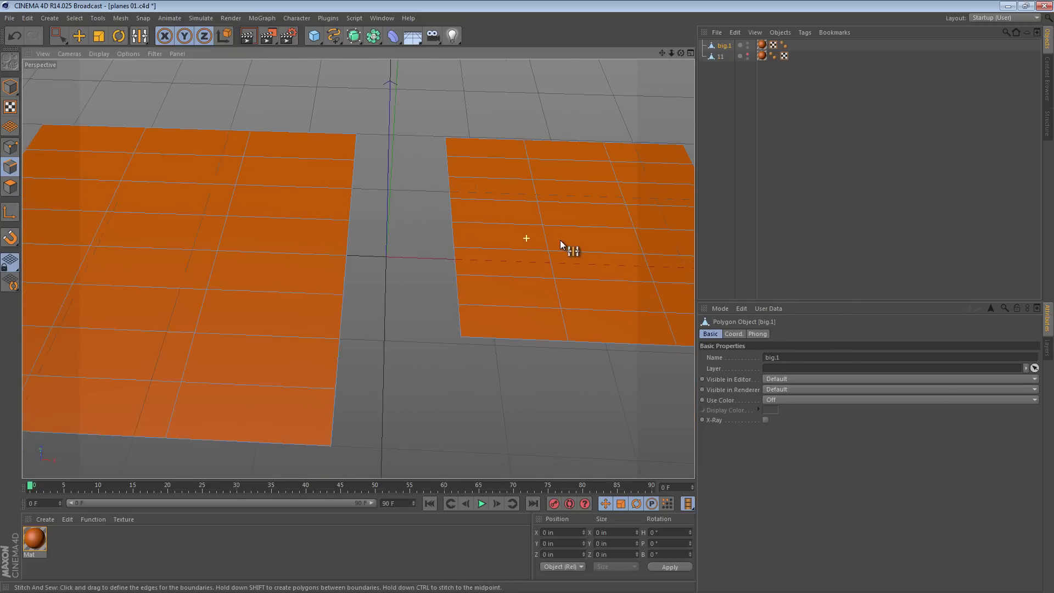
{"action": "middle_click_drag", "start_coordinate": [560, 240], "coordinate": [515, 220], "text": "alt"}
{"action": "left_click", "coordinate": [59, 35]}
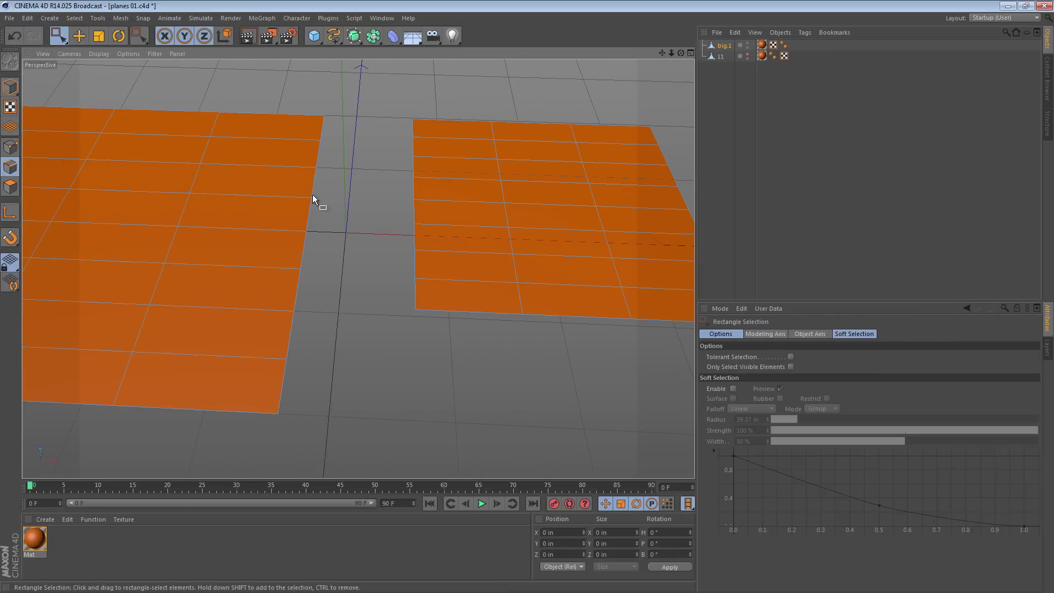
{"action": "left_click_drag", "start_coordinate": [313, 195], "coordinate": [326, 197], "text": "alt"}
{"action": "left_click_drag", "start_coordinate": [284, 86], "coordinate": [419, 264]}
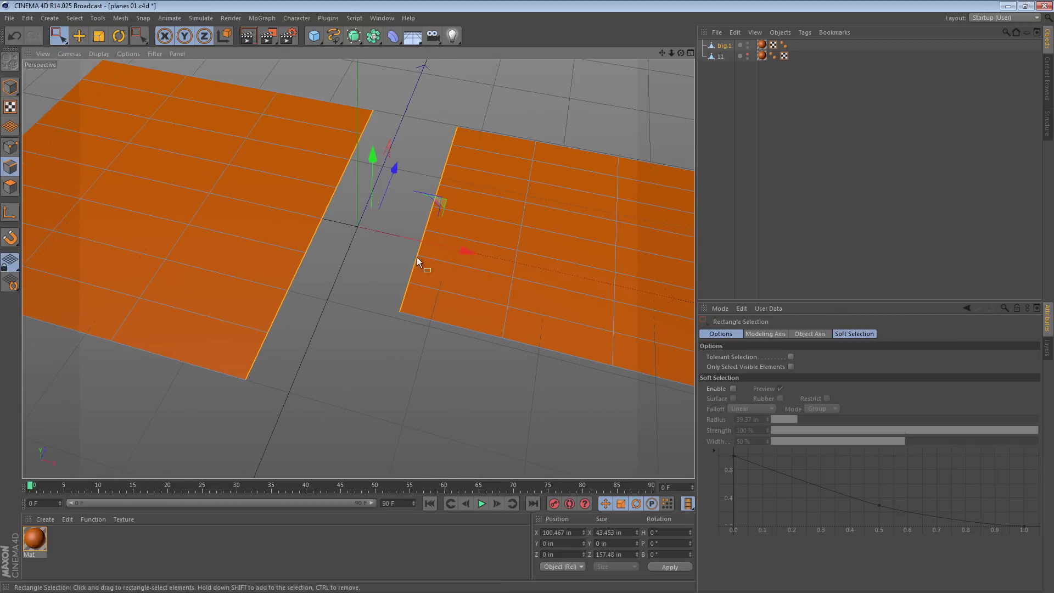
Stitch the selected facing edges of the two planes together with Stitch and Sew, and undo it
{"action": "right_click", "coordinate": [340, 81]}
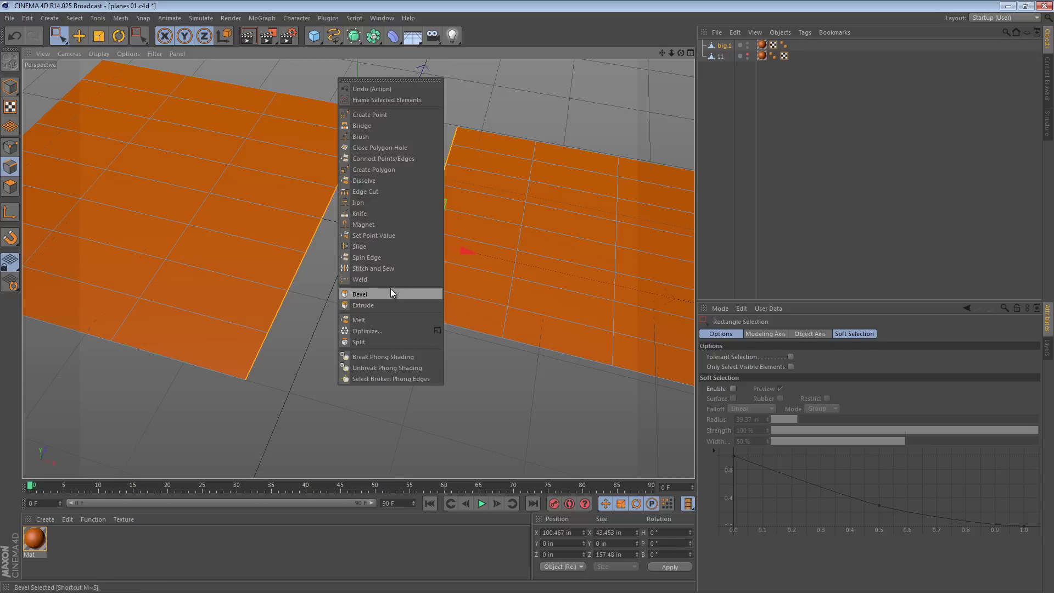
{"action": "left_click", "coordinate": [369, 268]}
{"action": "left_click_drag", "start_coordinate": [376, 111], "coordinate": [457, 128]}
{"action": "key", "text": "ctrl+z"}
{"action": "key", "text": "ctrl+z"}
{"action": "key", "text": "ctrl+z"}
Sew the facing edges with polygons created between the planes, and undo back to before the planes were merged
{"action": "left_click_drag", "start_coordinate": [371, 111], "coordinate": [459, 128]}
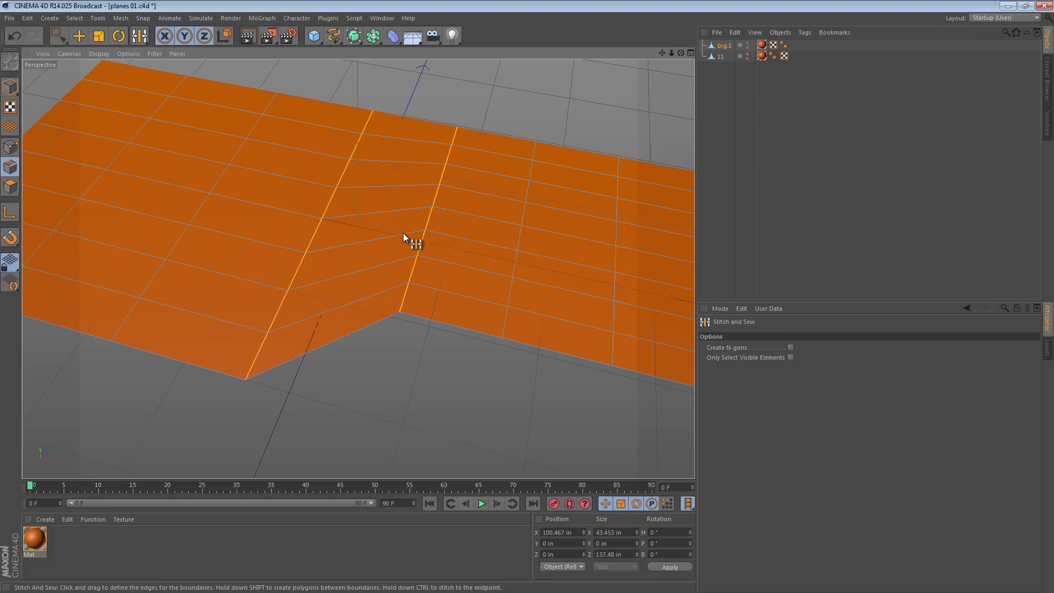
{"action": "key", "text": "ctrl+z"}
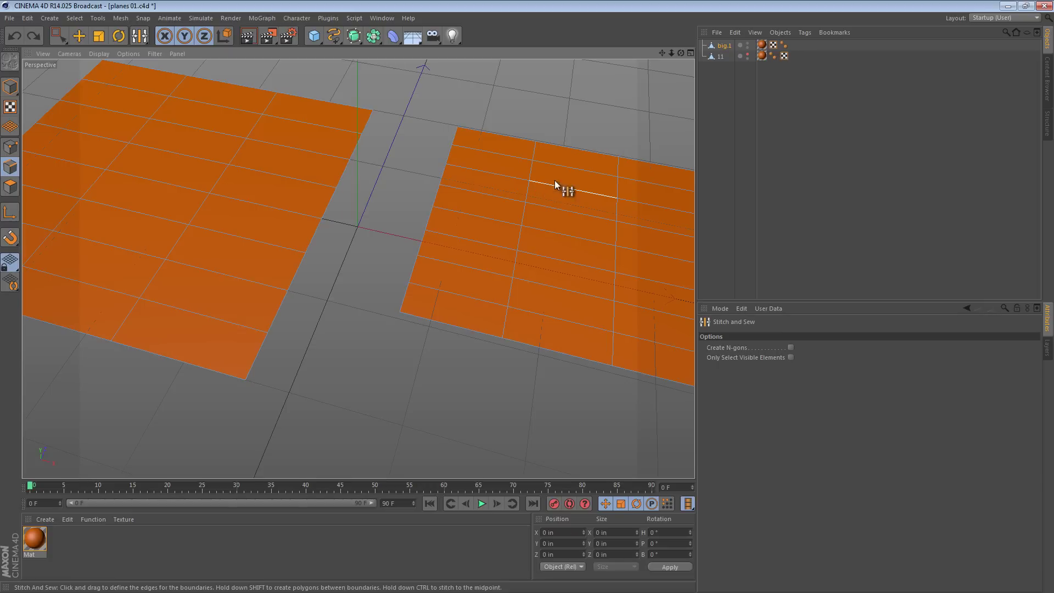
{"action": "key", "text": "ctrl+z"}
Delete the plane 8 and make the plane 11 visible in the editor
{"action": "left_click", "coordinate": [720, 57]}
{"action": "key", "text": "Delete"}
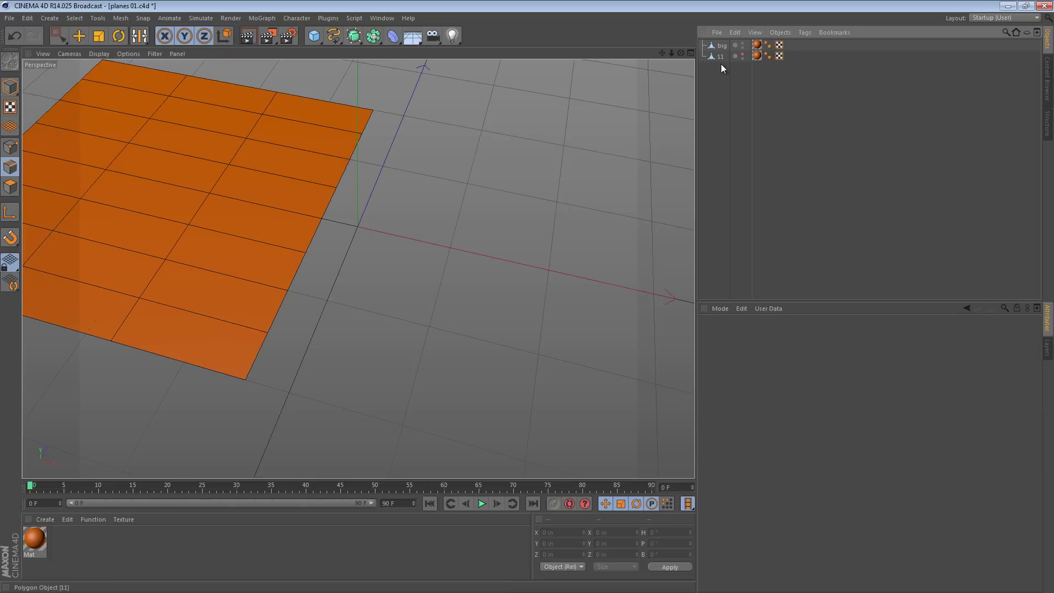
{"action": "left_click", "coordinate": [717, 57]}
{"action": "left_click", "coordinate": [744, 53]}
{"action": "left_click", "coordinate": [742, 54]}
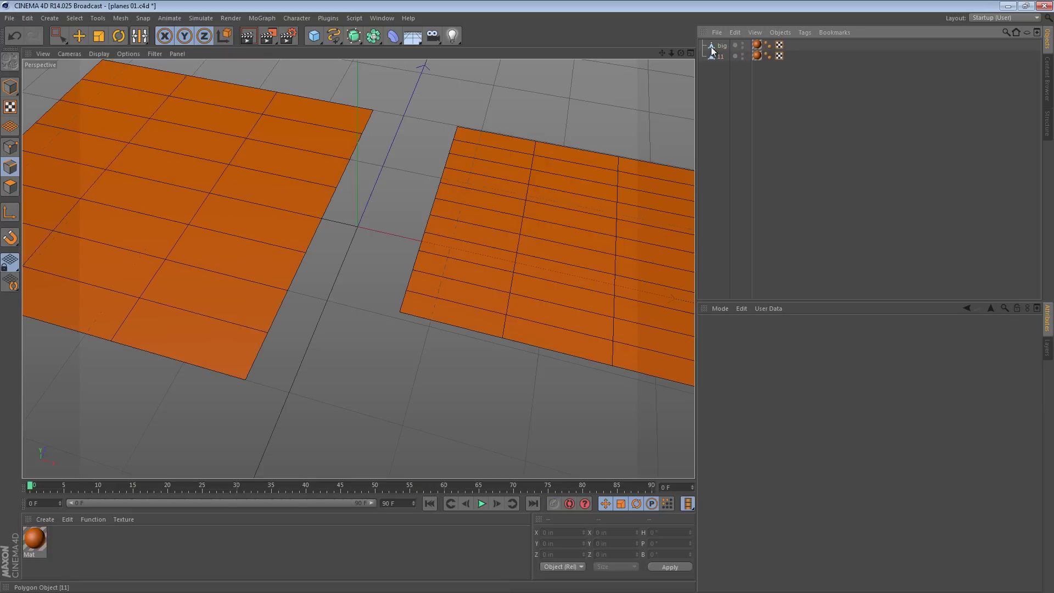
Merge the big and 11 planes into a single object with Connect Objects + Delete
{"action": "left_click", "coordinate": [711, 47]}
{"action": "left_click", "coordinate": [720, 56]}
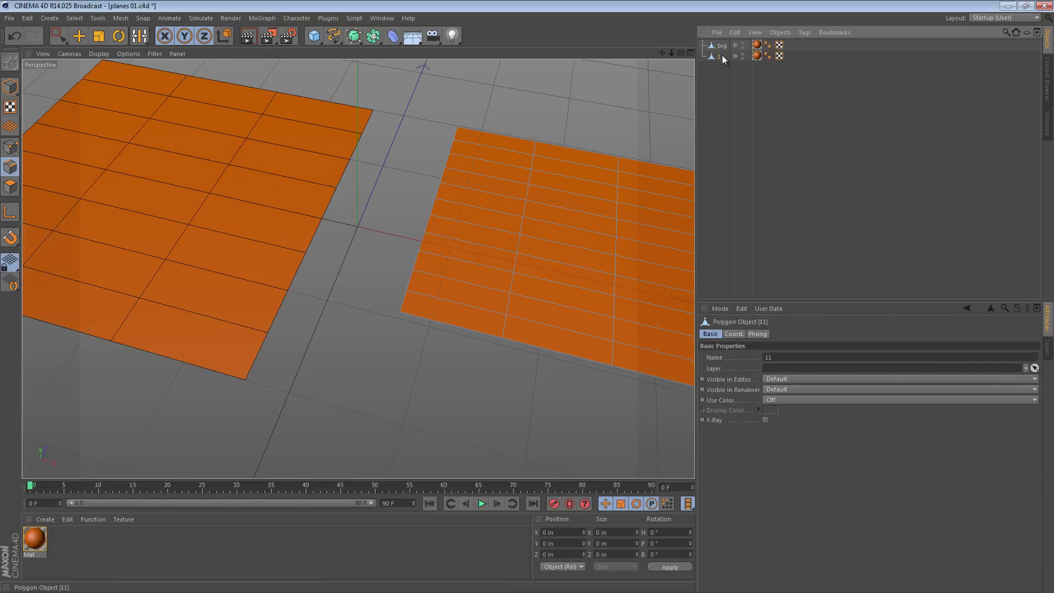
{"action": "right_click", "coordinate": [721, 47]}
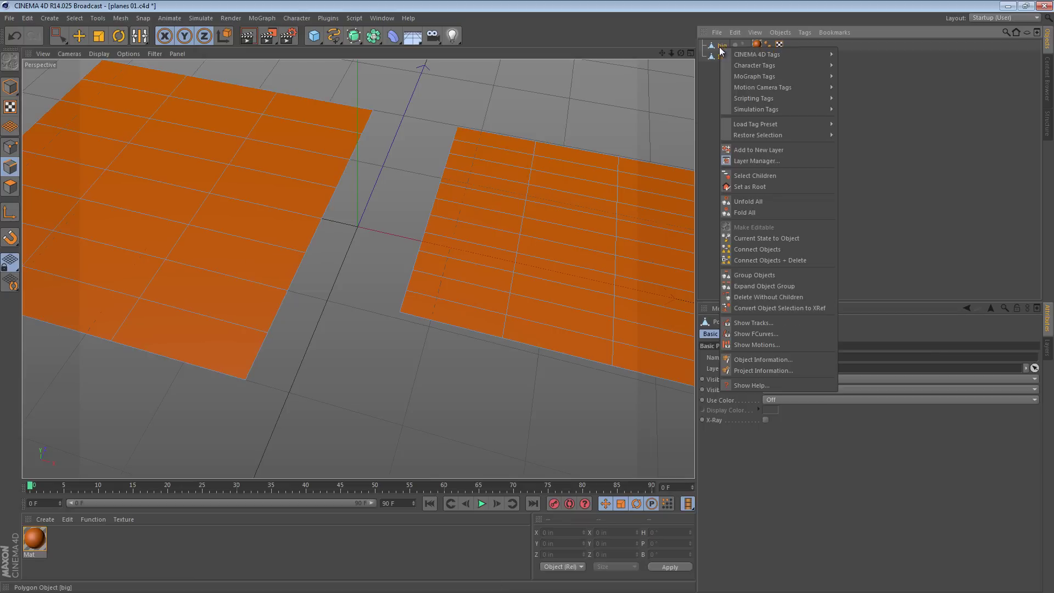
{"action": "left_click", "coordinate": [759, 258]}
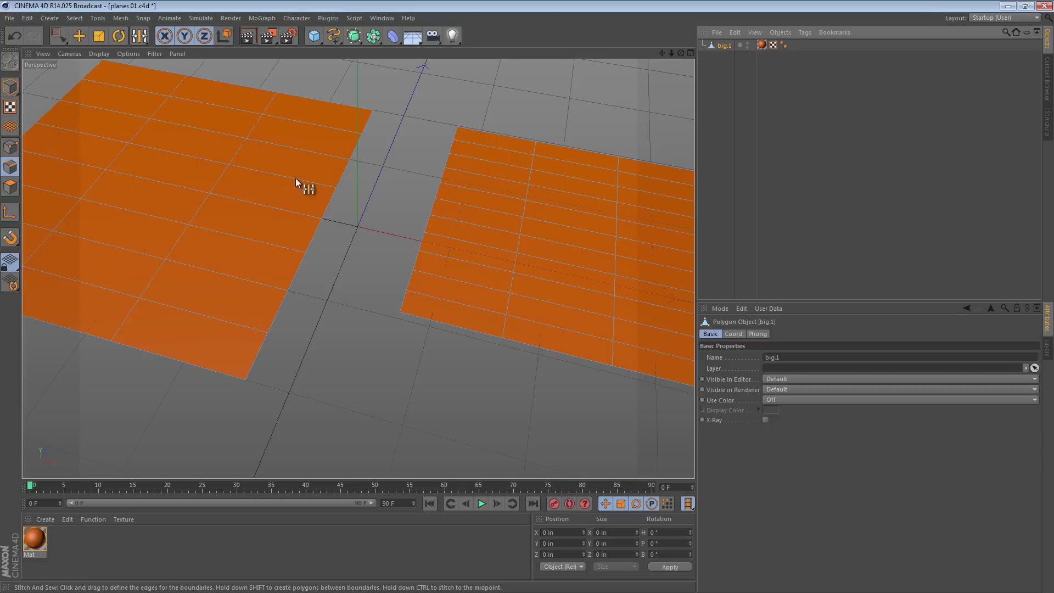
Select the facing boundary edges of the coarse and fine planes with Rectangle Selection
{"action": "left_click_drag", "start_coordinate": [288, 177], "coordinate": [324, 177], "text": "alt"}
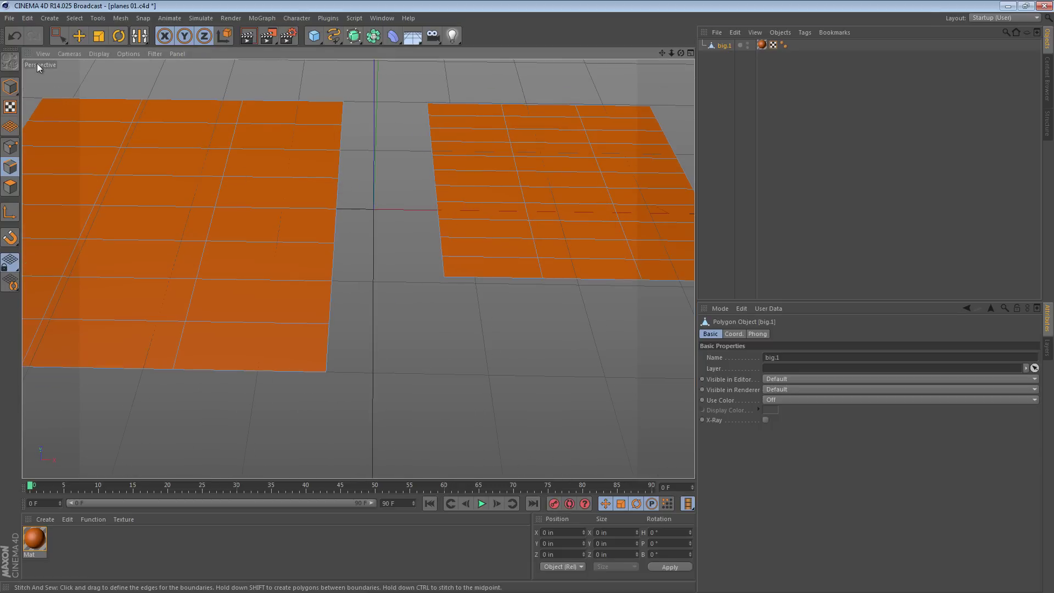
{"action": "left_click", "coordinate": [58, 35]}
{"action": "left_click_drag", "start_coordinate": [299, 78], "coordinate": [352, 253]}
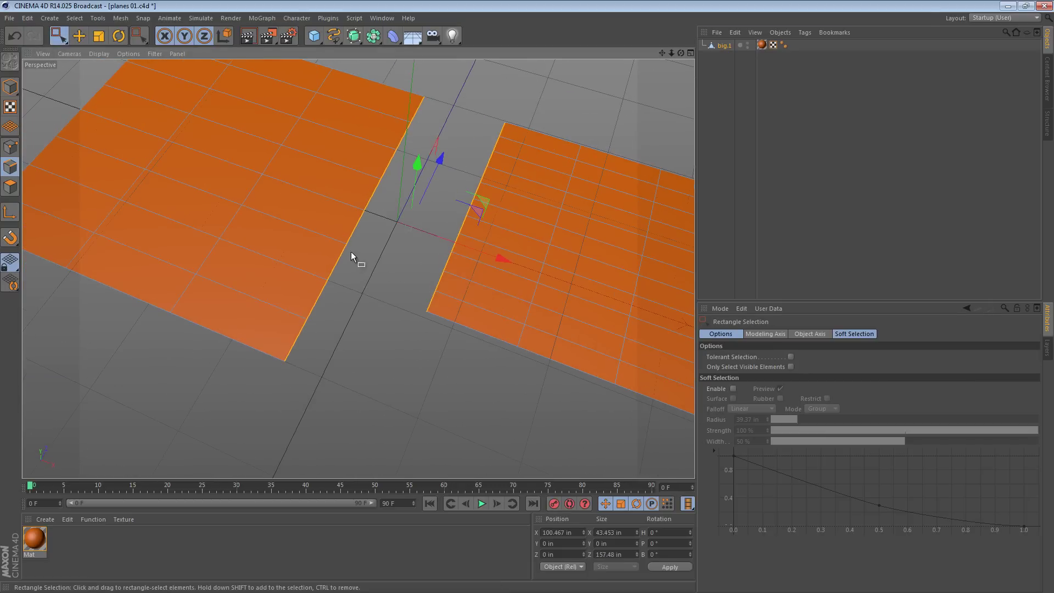
Stitch the selected edges with Stitch and Sew, first onto the finer plane and again onto the coarser plane, undoing each attempt
{"action": "right_click", "coordinate": [384, 72]}
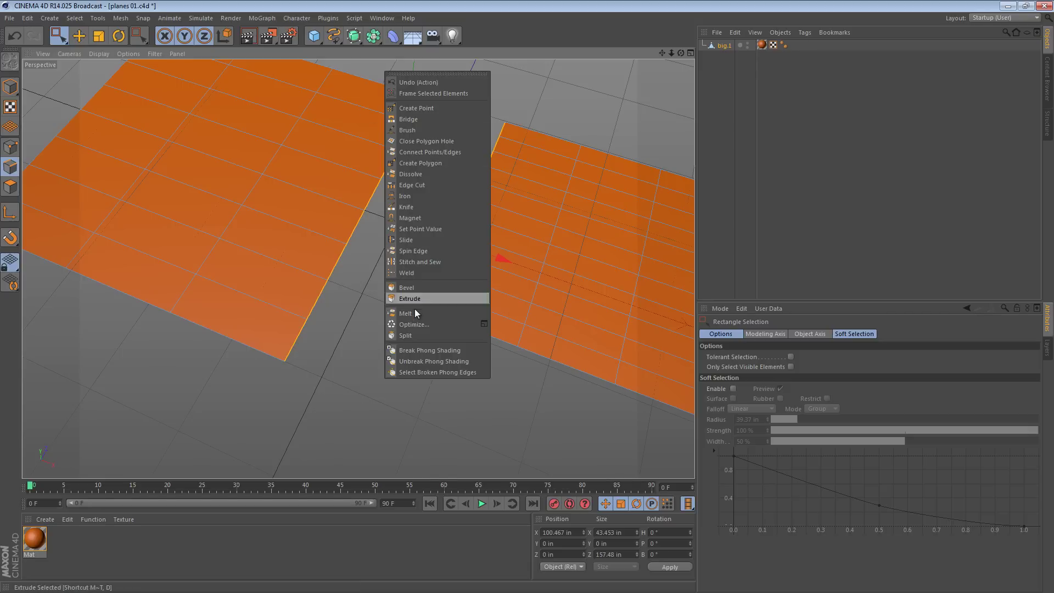
{"action": "left_click", "coordinate": [431, 263]}
{"action": "left_click_drag", "start_coordinate": [289, 367], "coordinate": [430, 326]}
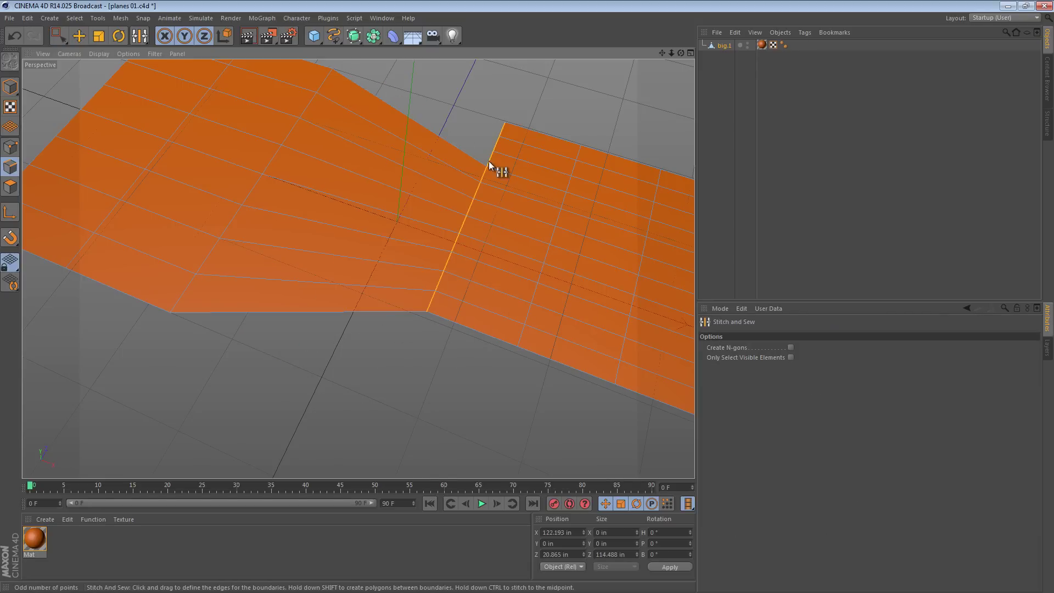
{"action": "key", "text": "ctrl+z"}
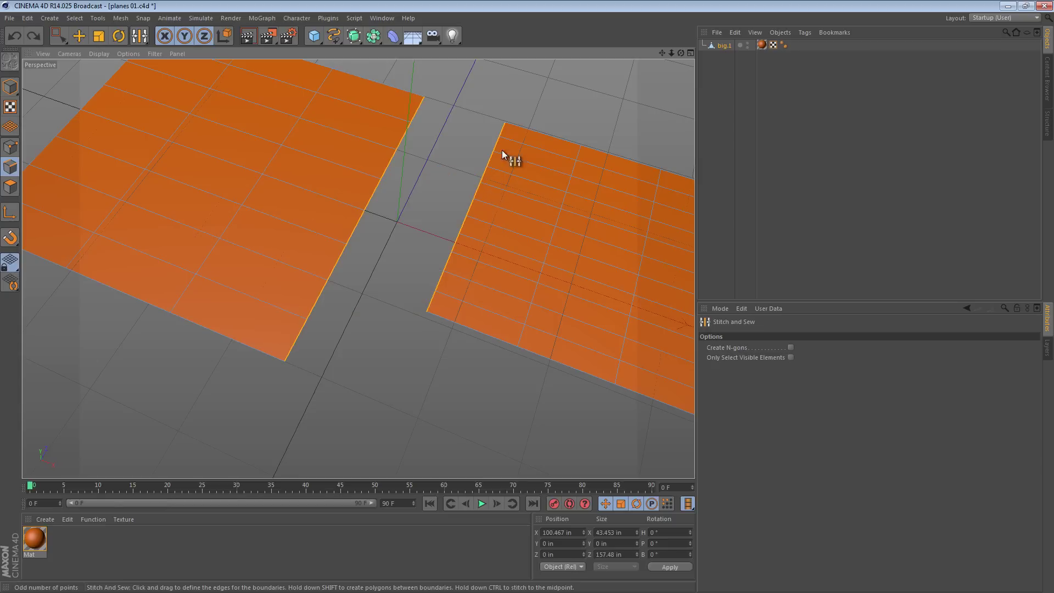
{"action": "left_click_drag", "start_coordinate": [502, 130], "coordinate": [429, 110]}
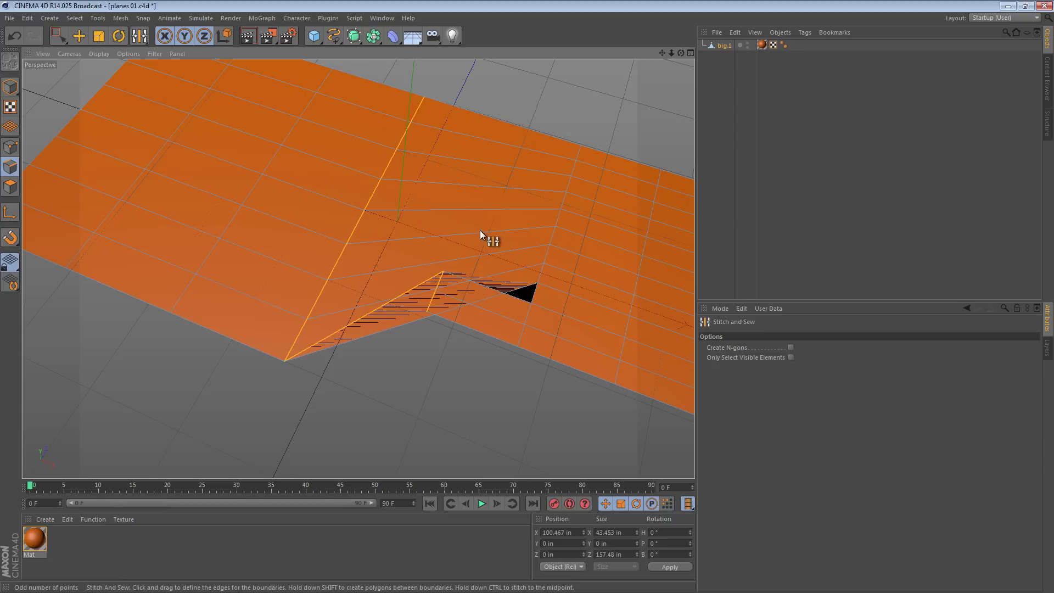
{"action": "key", "text": "ctrl+z"}
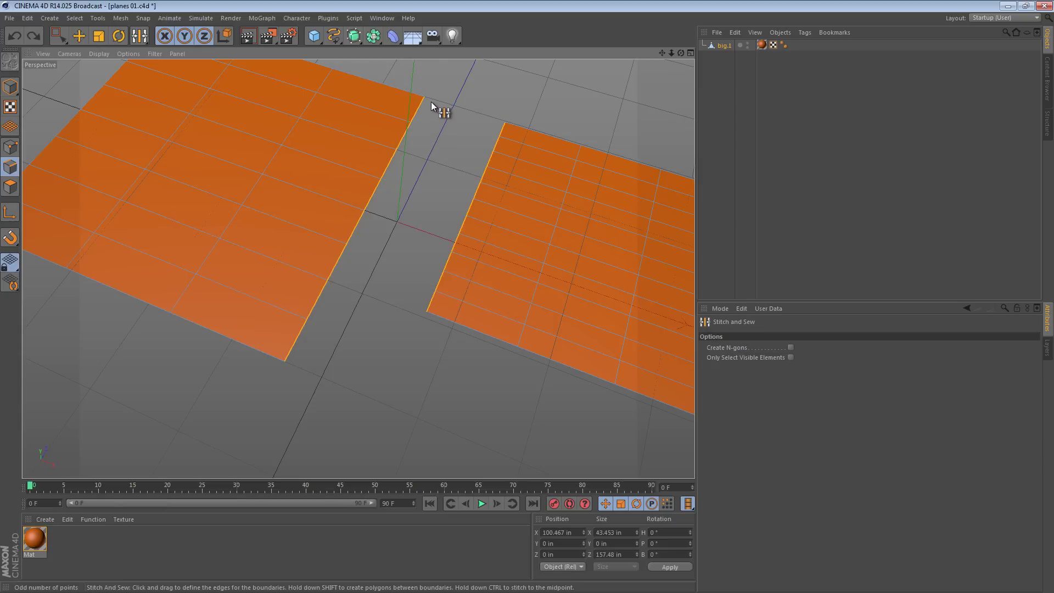
Stitch the facing edges at their midpoint, sew them with polygons created between the planes, and undo each result
{"action": "left_click_drag", "start_coordinate": [423, 98], "coordinate": [504, 124]}
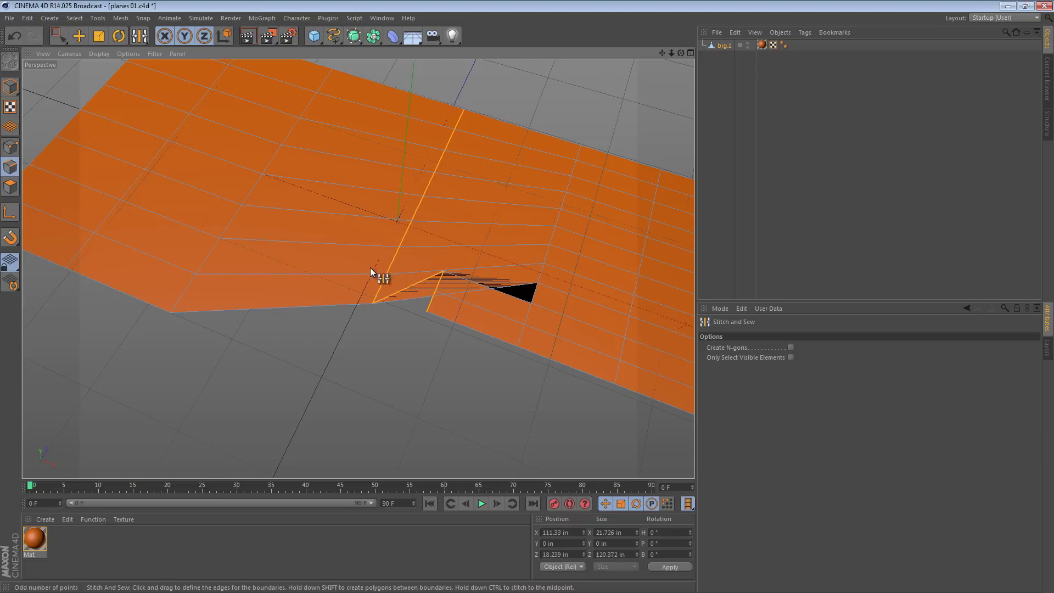
{"action": "key", "text": "ctrl+z"}
{"action": "left_click_drag", "start_coordinate": [427, 97], "coordinate": [504, 125]}
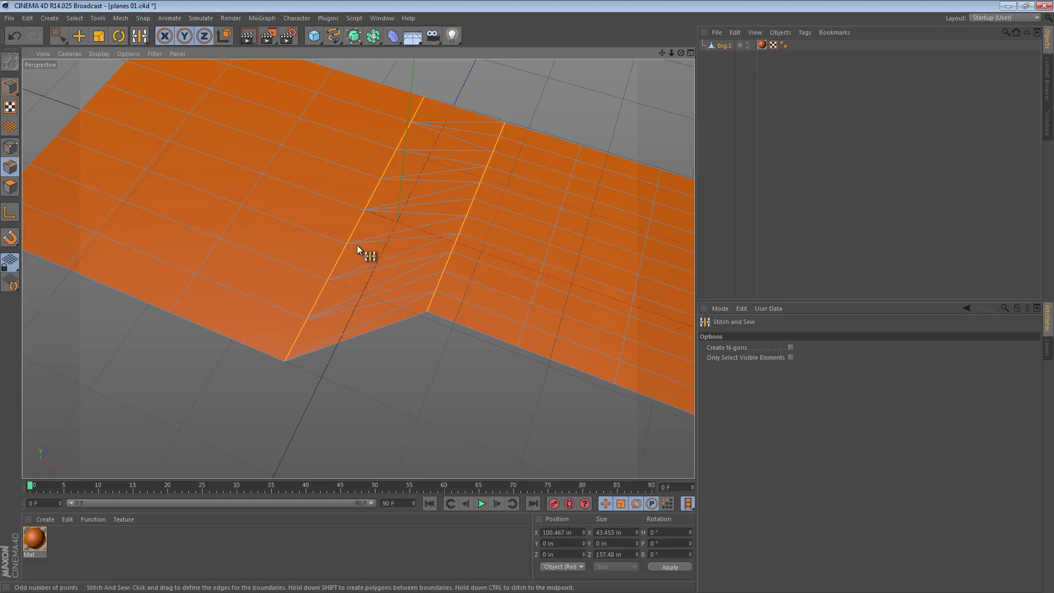
{"action": "key", "text": "ctrl+z"}
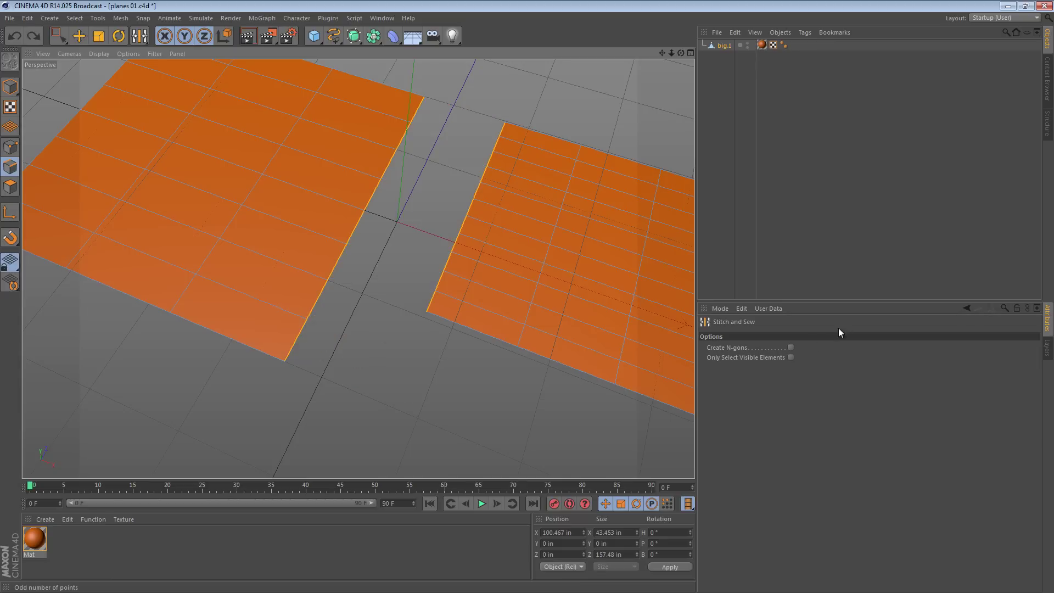
Sew the facing edges with Create N-gons enabled, undo back past the edge selection, and disable Create N-gons
{"action": "left_click", "coordinate": [791, 348]}
{"action": "left_click_drag", "start_coordinate": [425, 101], "coordinate": [523, 113]}
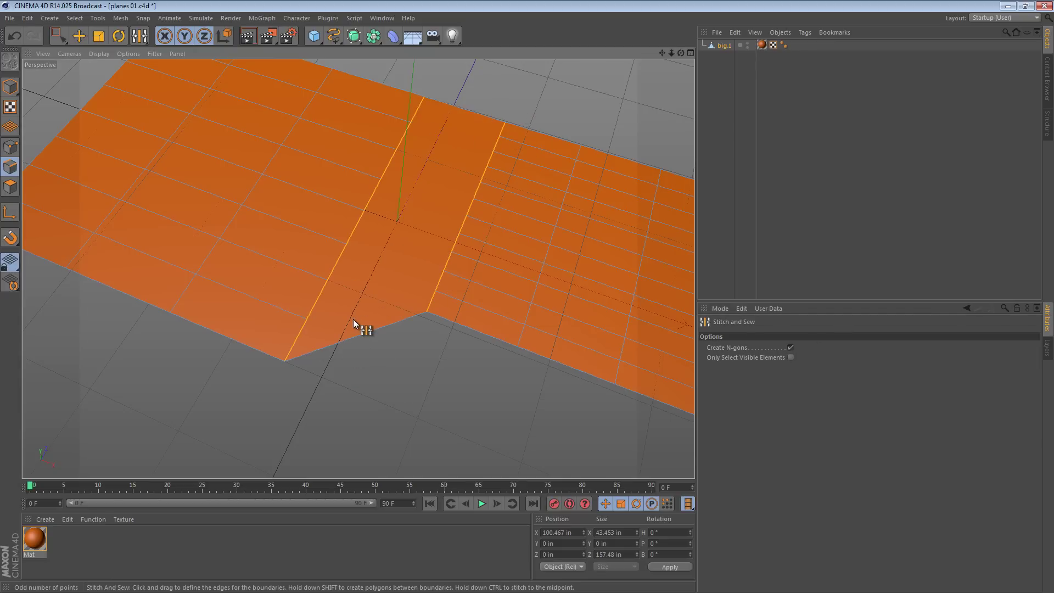
{"action": "key", "text": "ctrl+z"}
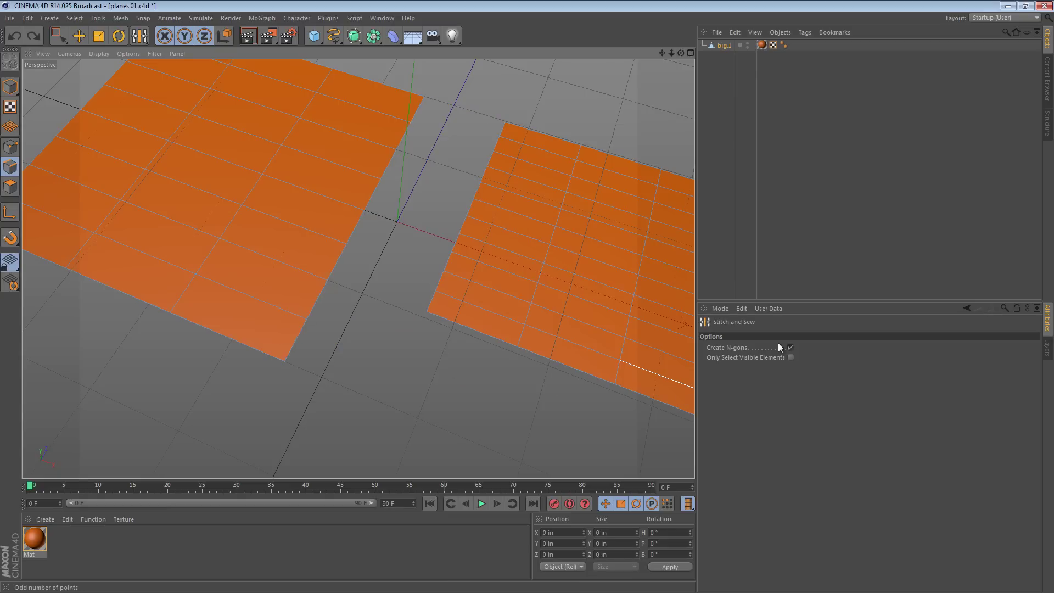
{"action": "left_click", "coordinate": [791, 347]}
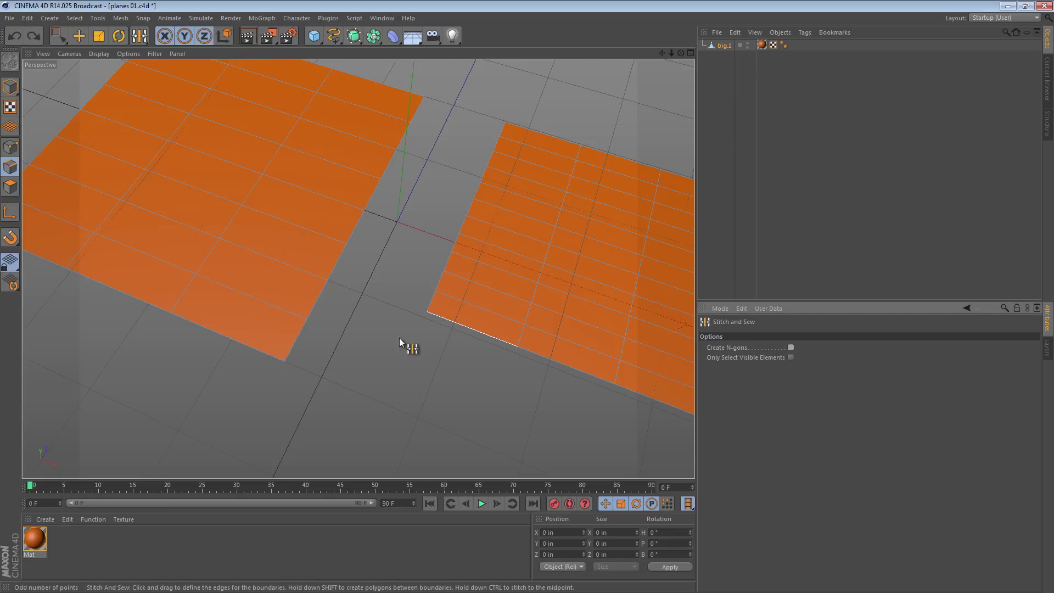
Switch to the case 01.c4d project and view the whole case with its joined handle
{"action": "key", "text": "v"}
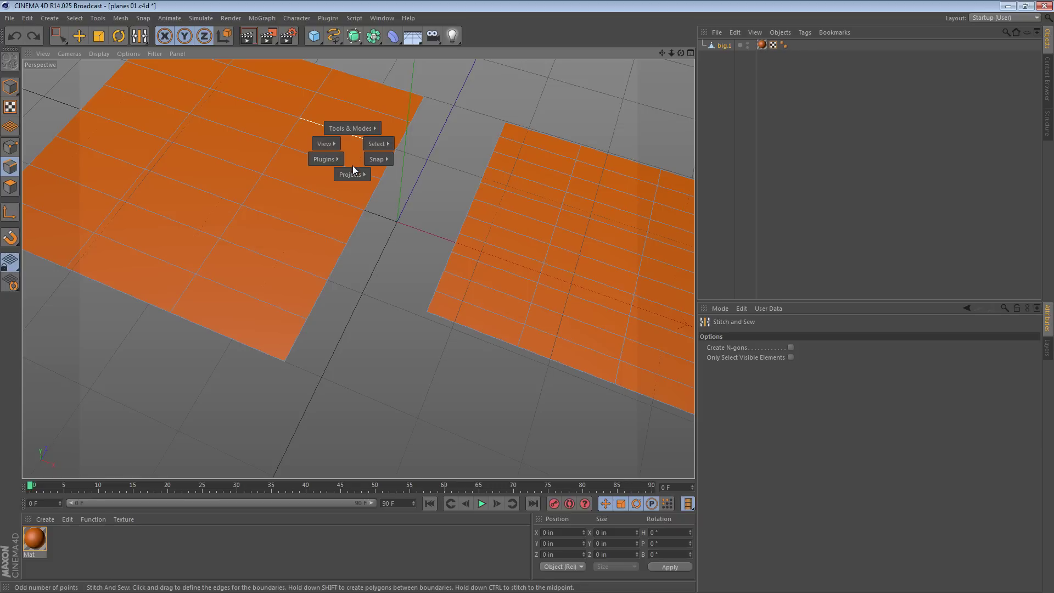
{"action": "left_click", "coordinate": [350, 198]}
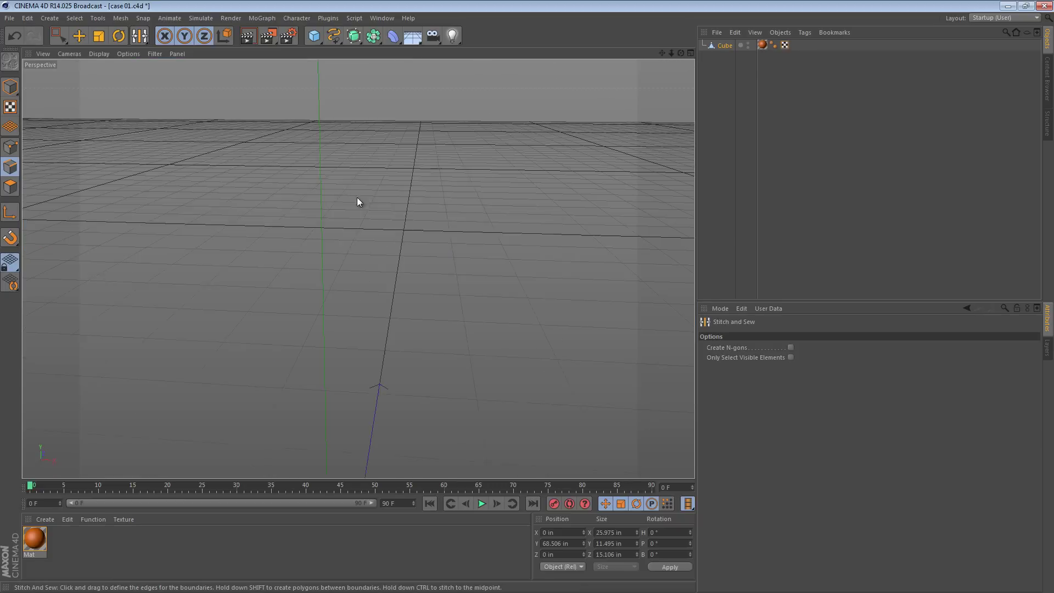
{"action": "left_click_drag", "start_coordinate": [417, 217], "coordinate": [461, 252], "text": "alt"}
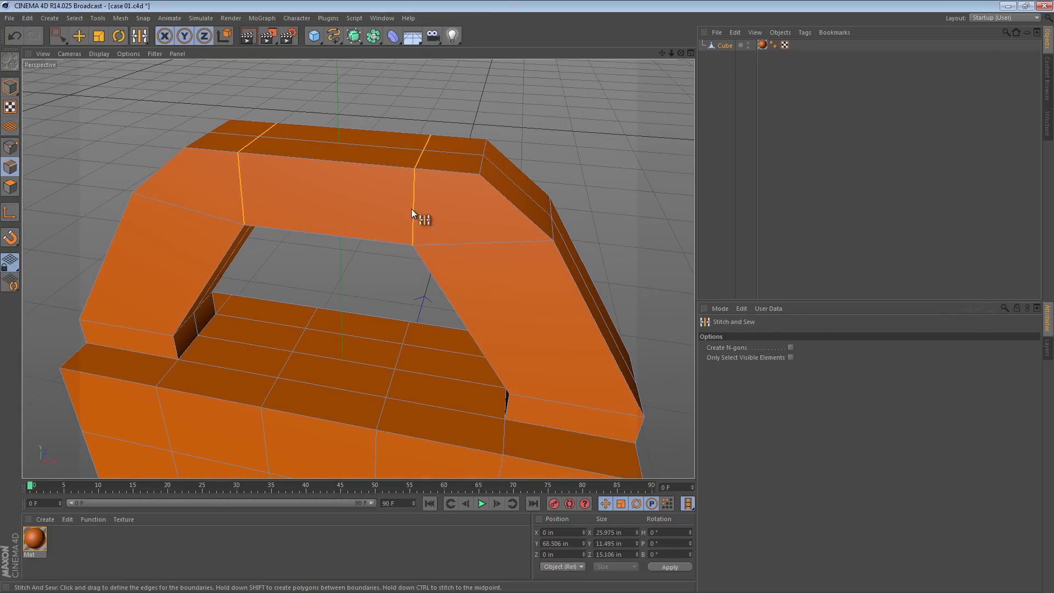
{"action": "right_click_drag", "start_coordinate": [549, 288], "coordinate": [489, 300], "text": "alt"}
{"action": "middle_click_drag", "start_coordinate": [488, 300], "coordinate": [444, 220], "text": "alt"}
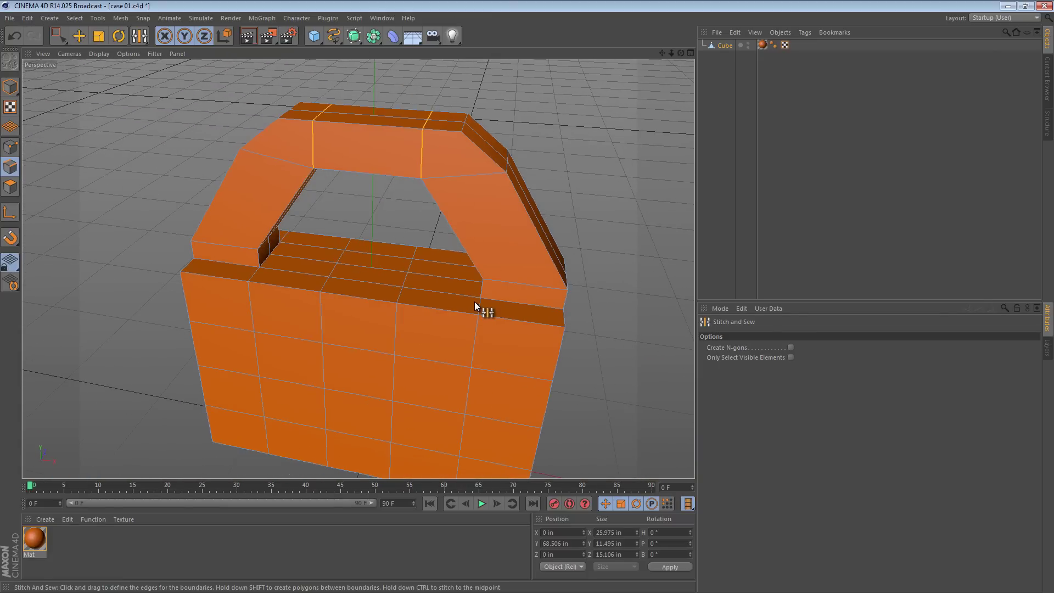
{"action": "left_click_drag", "start_coordinate": [474, 301], "coordinate": [455, 285], "text": "alt"}
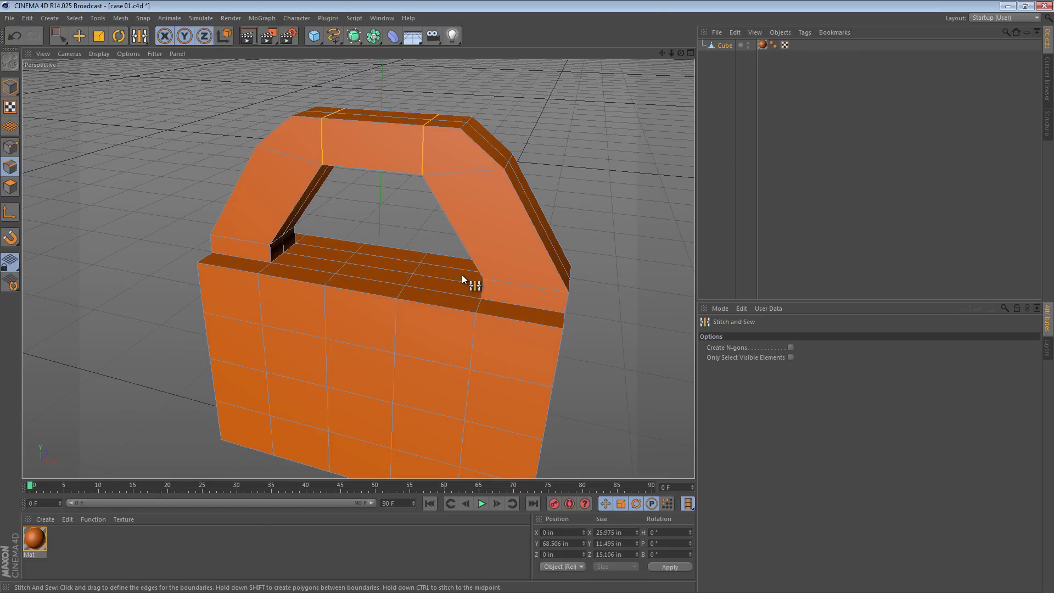
{"action": "left_click_drag", "start_coordinate": [463, 275], "coordinate": [474, 297], "text": "alt"}
{"action": "left_click_drag", "start_coordinate": [460, 232], "coordinate": [441, 242], "text": "alt"}
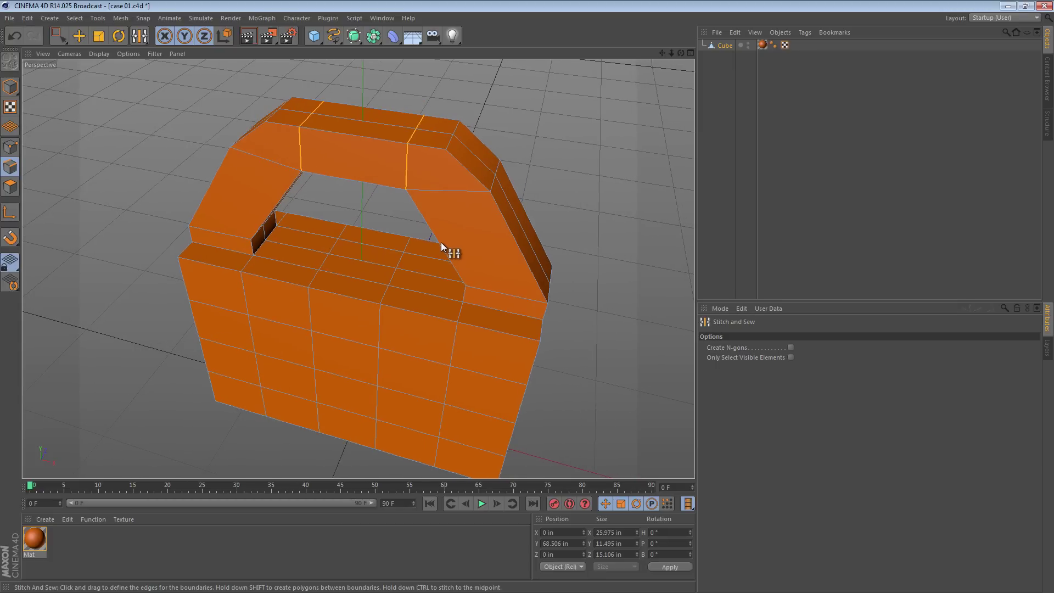